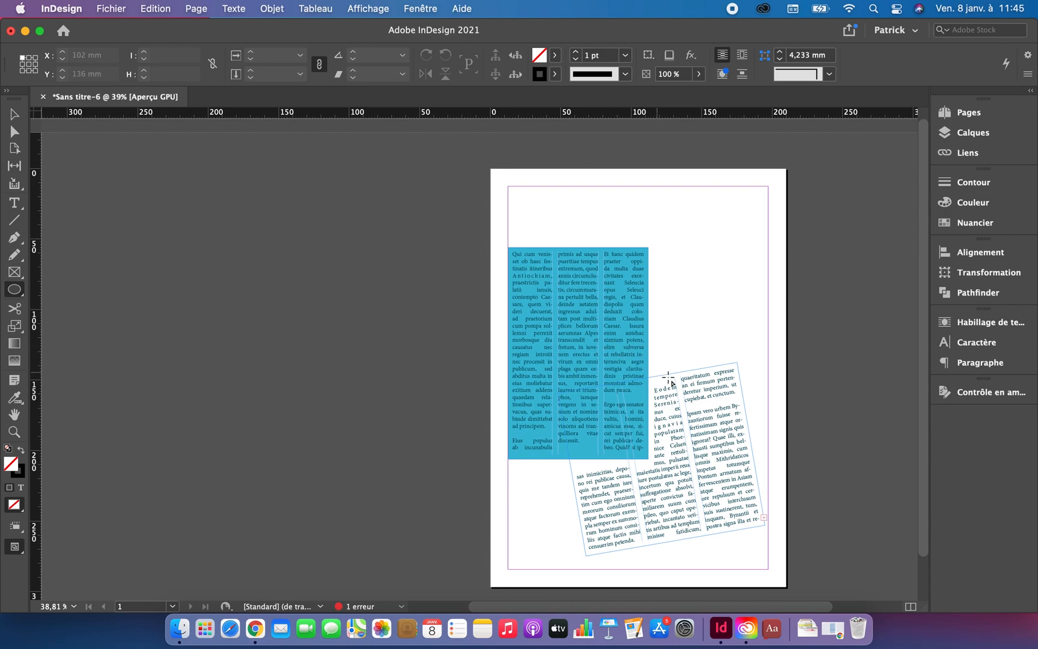
# Step: Draw a circle about 64 mm wide overlapping both text frames and set its stroke weight to 0 pt
pyautogui.moveTo(688, 297); pyautogui.dragTo(597, 414)
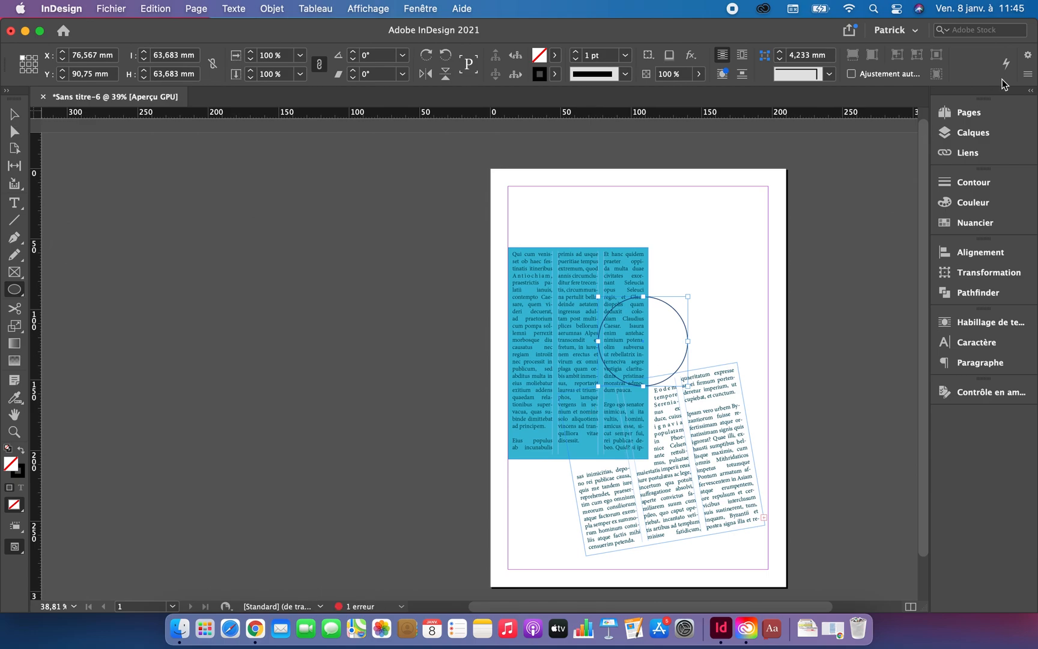
pyautogui.click(973, 182)
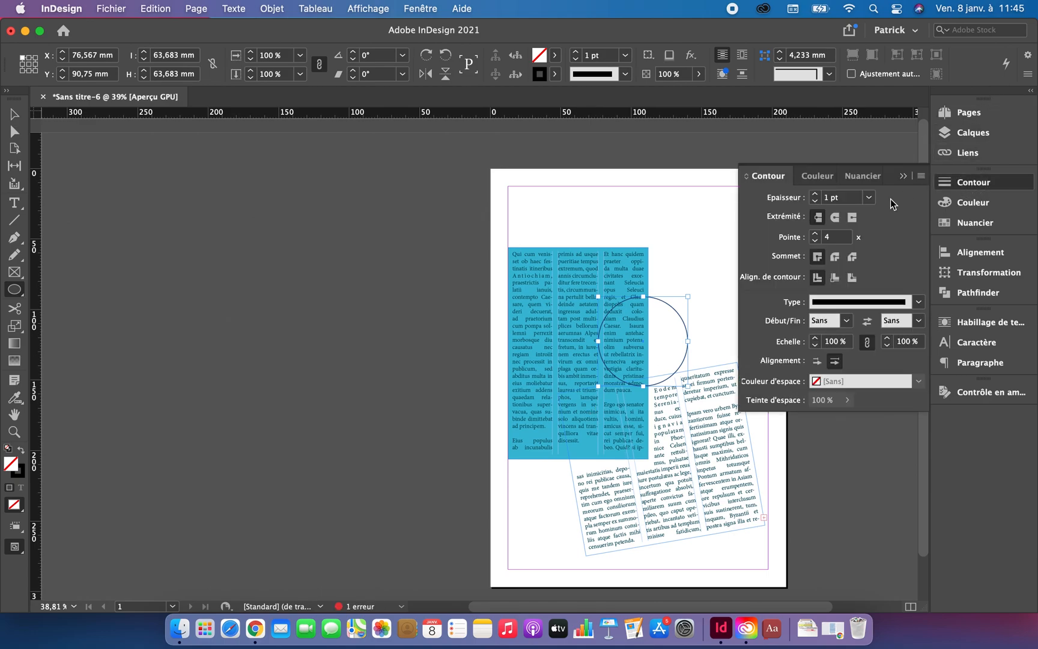
pyautogui.click(865, 200)
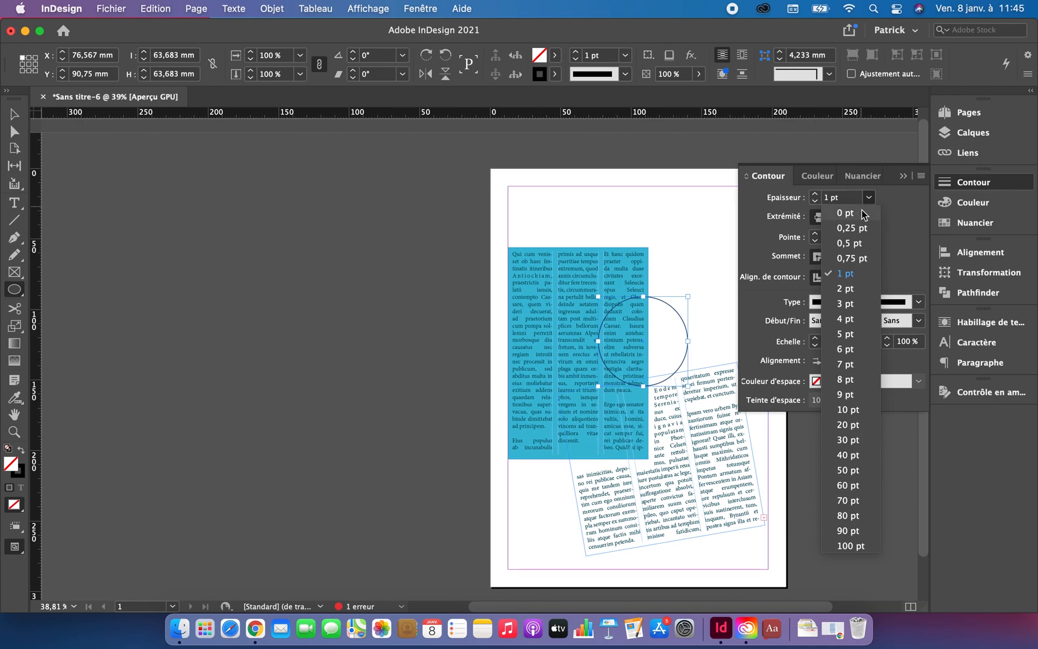
pyautogui.click(863, 215)
# Step: Fill the circle with a light yellow of C 5, M 0, J 56, N 0
pyautogui.click(977, 204)
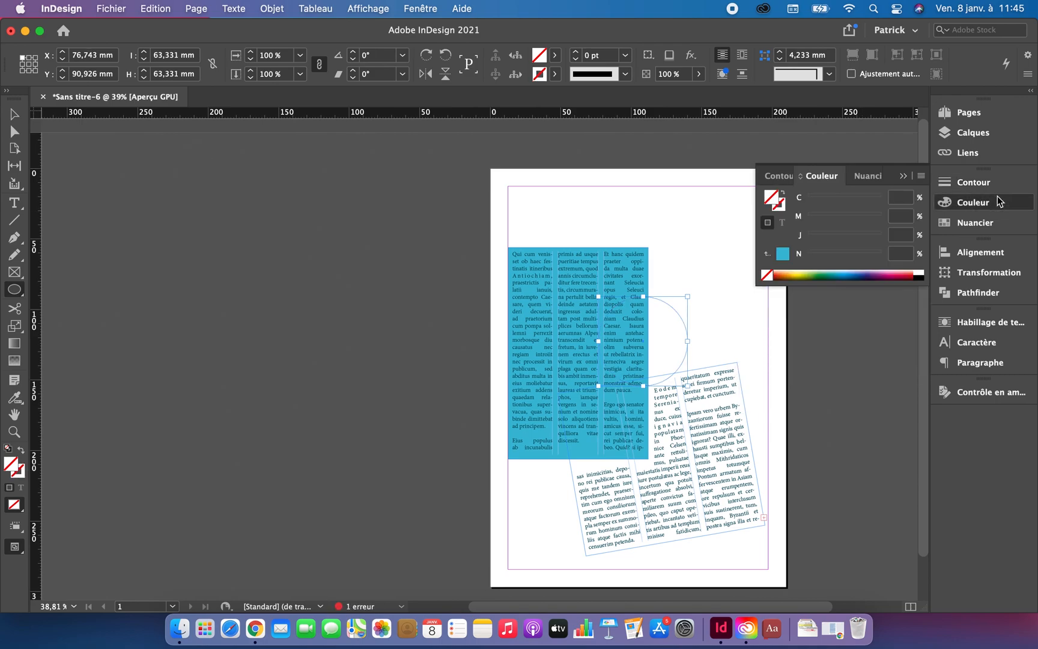
pyautogui.click(809, 273)
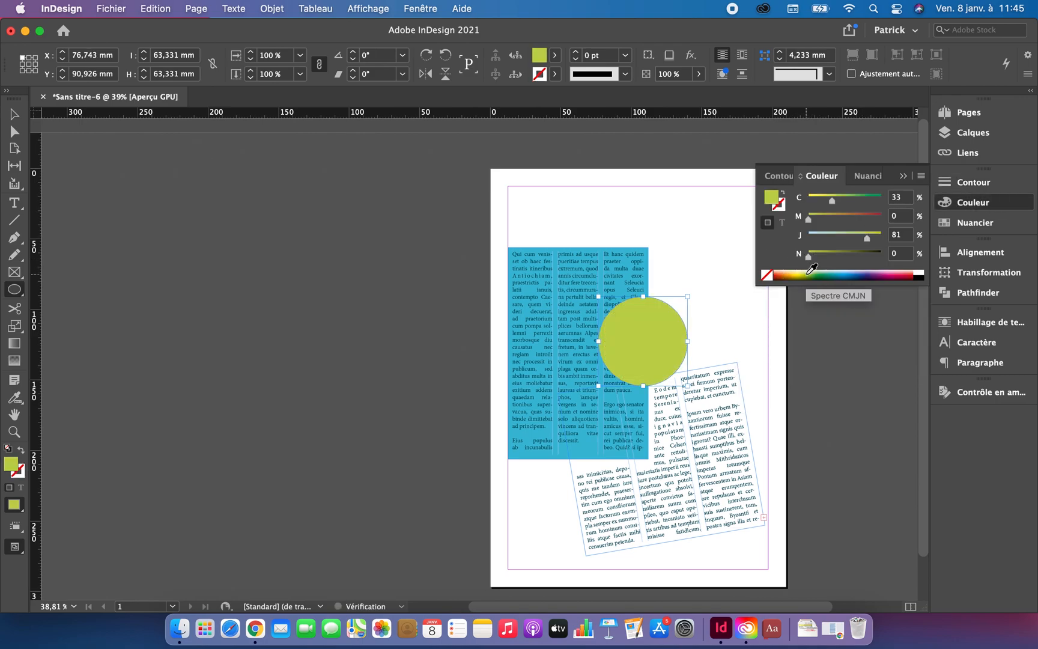
pyautogui.click(803, 273)
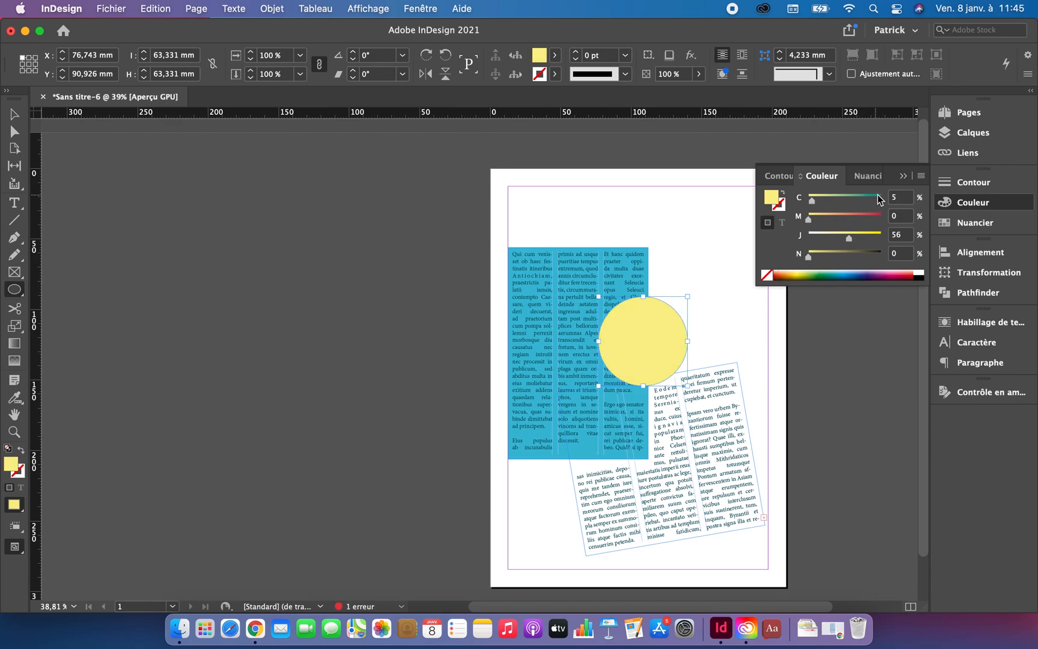
pyautogui.click(904, 176)
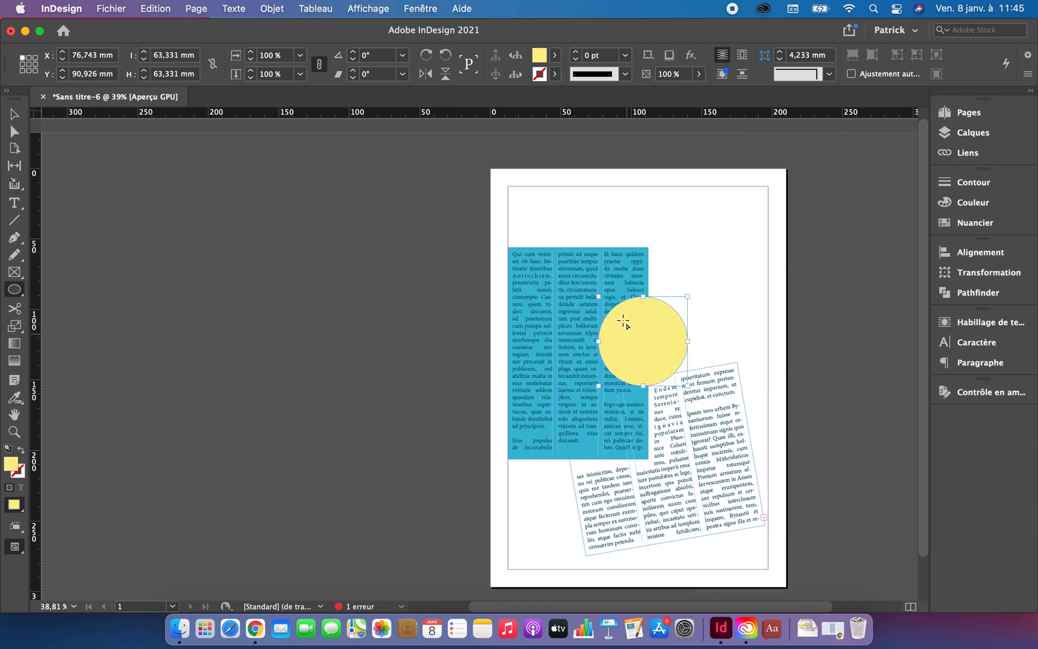
# Step: Open the transparency effect settings for the yellow circle with the preview enabled
pyautogui.click(15, 113)
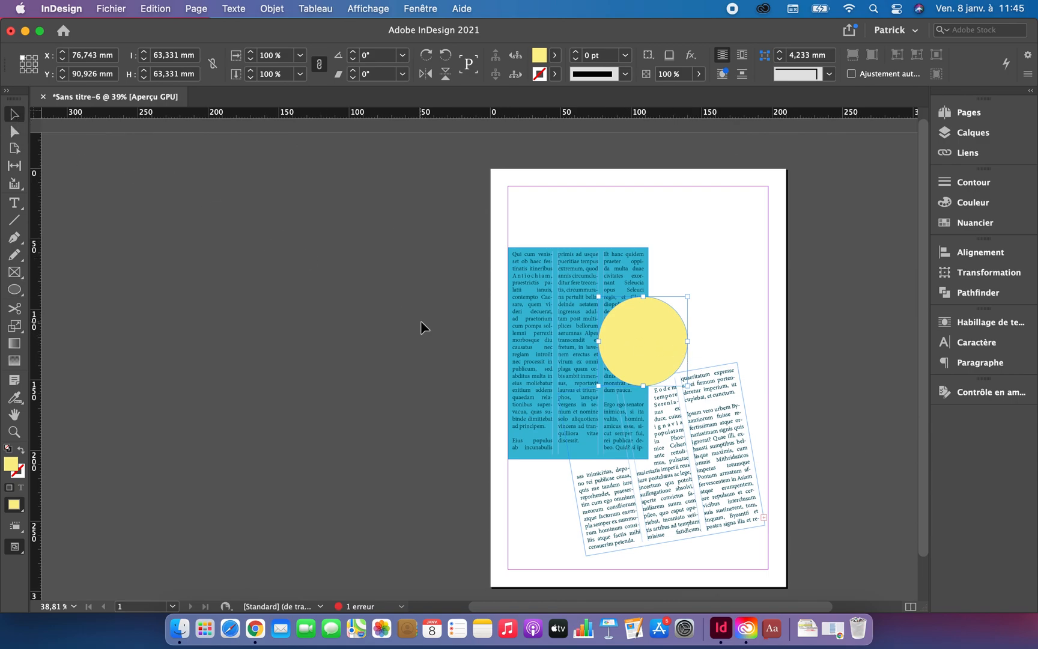
pyautogui.hscroll(5, 421, 320)
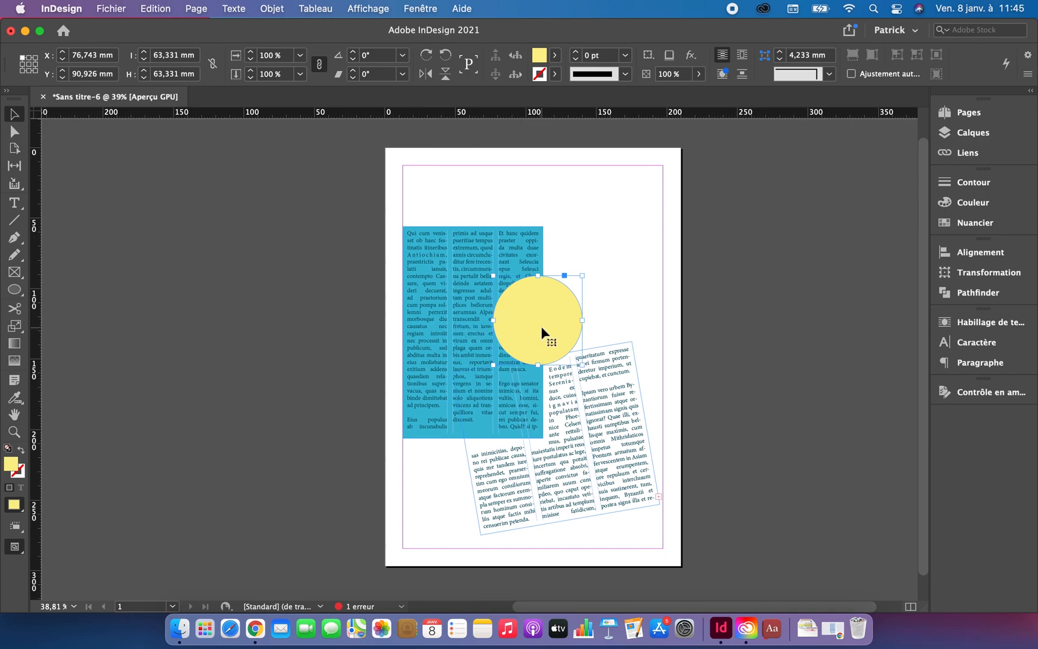
pyautogui.rightClick(542, 331)
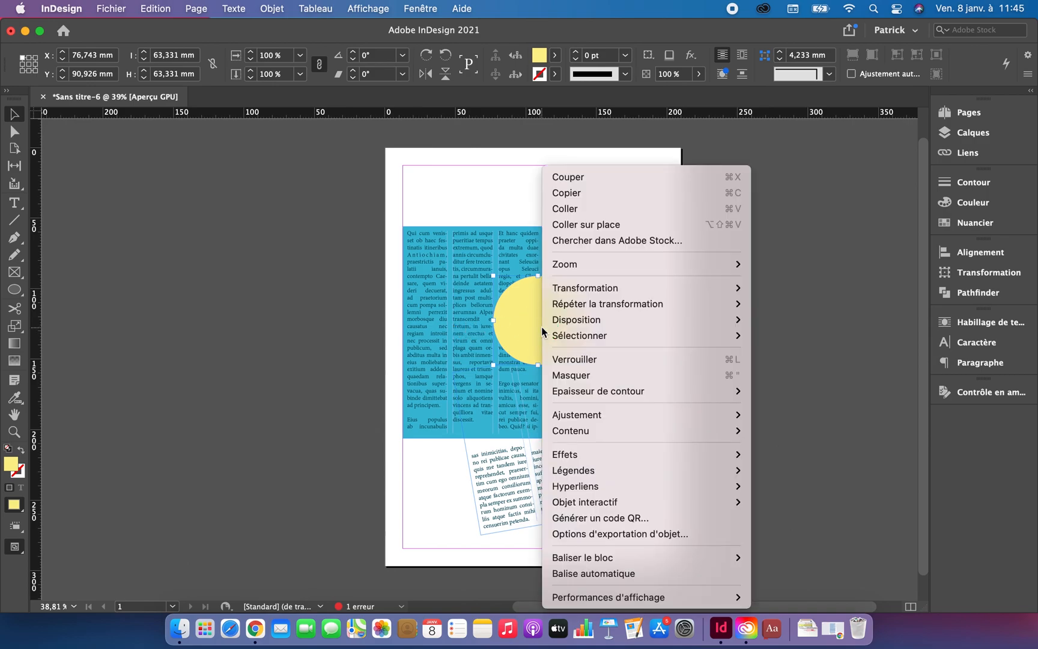
pyautogui.moveTo(575, 456)
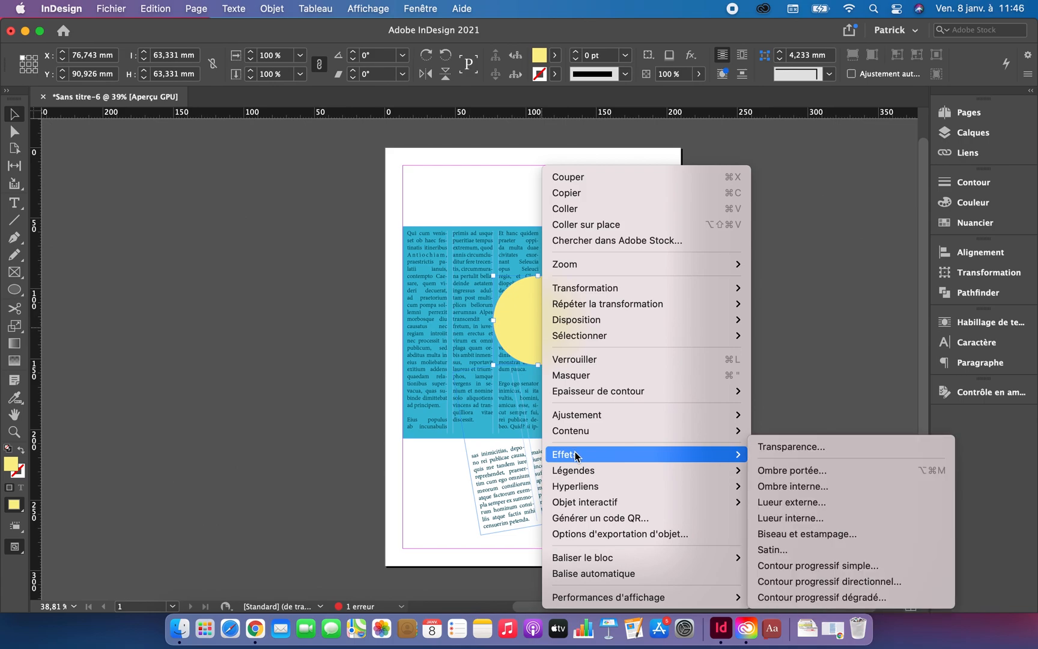
pyautogui.click(792, 447)
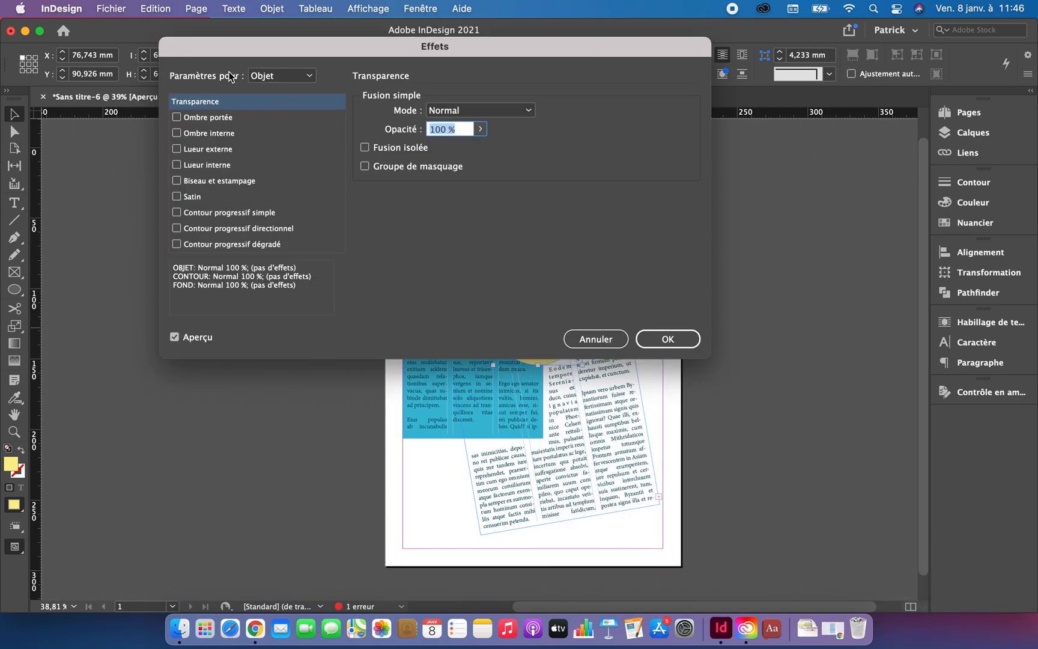
pyautogui.moveTo(279, 53); pyautogui.dragTo(355, 258)
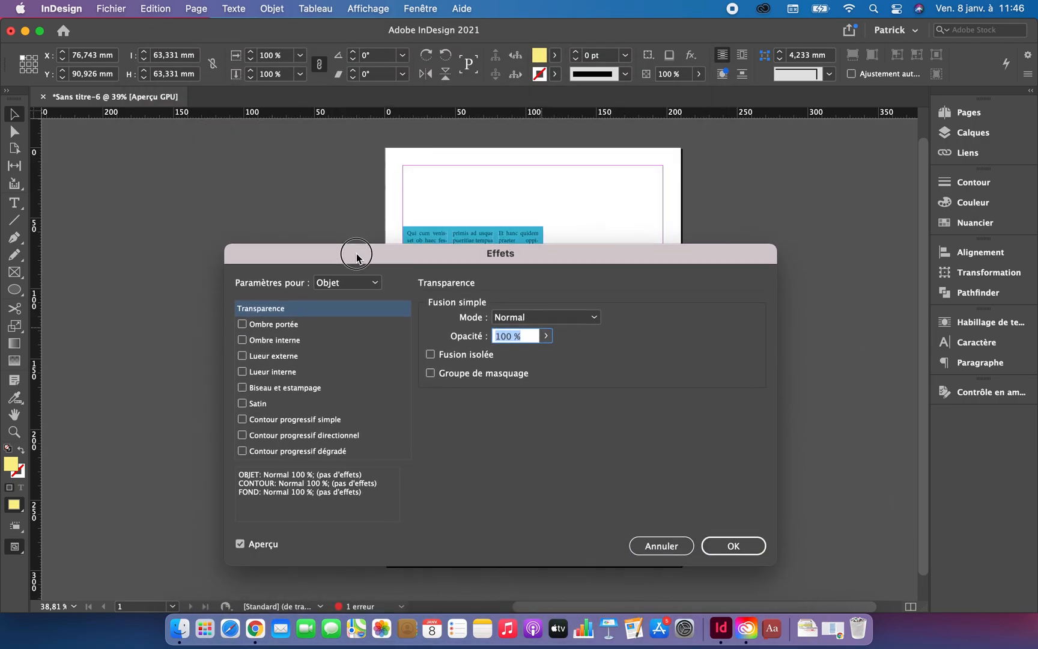
pyautogui.click(243, 547)
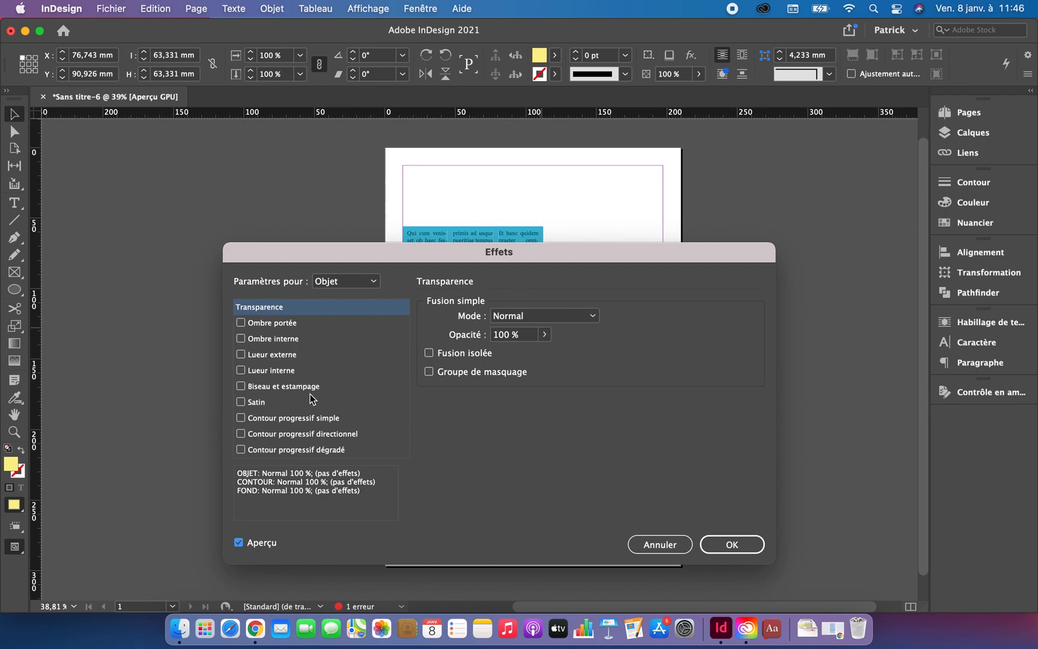
# Step: Set the opacity of the circle's fill (Fond) to 46 % in Normal mode and apply the effect
pyautogui.click(373, 282)
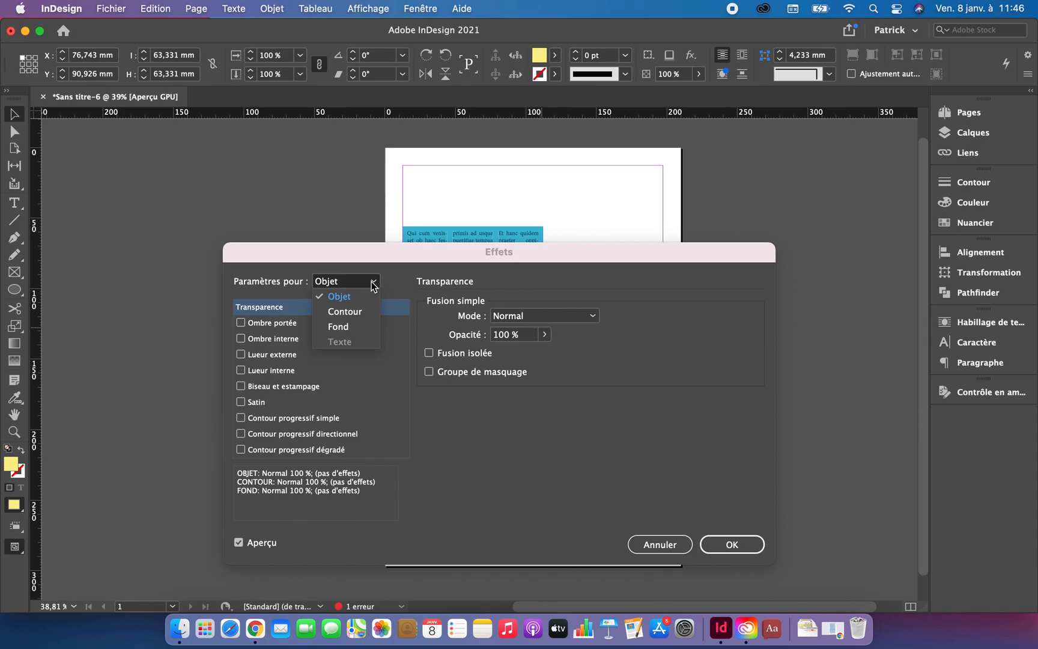
pyautogui.click(352, 326)
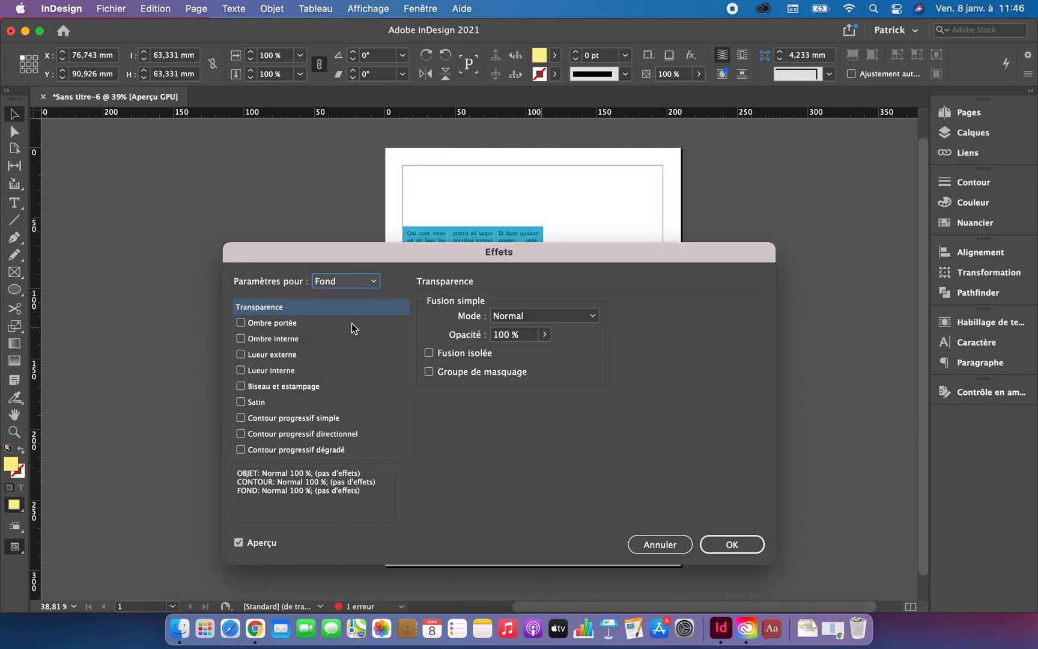
pyautogui.moveTo(480, 249); pyautogui.dragTo(373, 233)
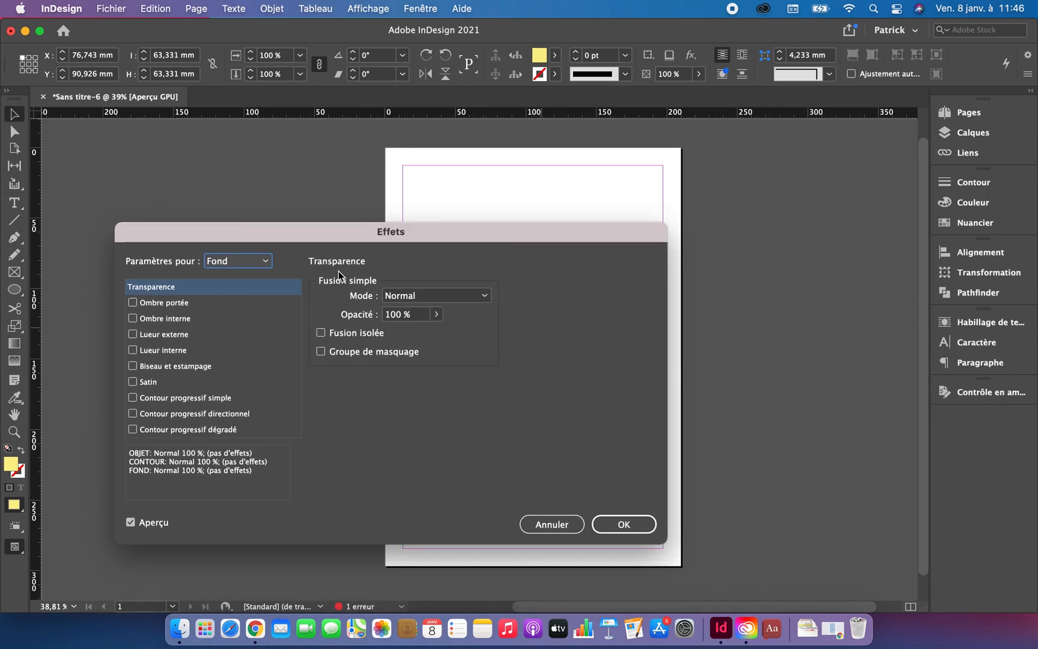
pyautogui.moveTo(427, 230); pyautogui.dragTo(510, 327)
pyautogui.click(518, 411)
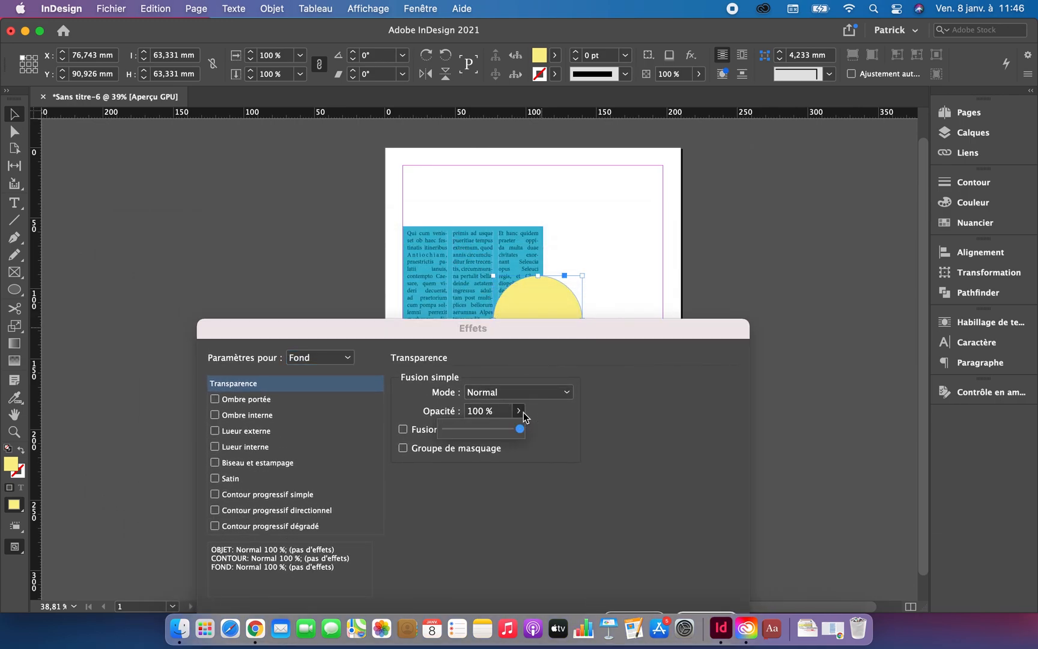
pyautogui.click(478, 432)
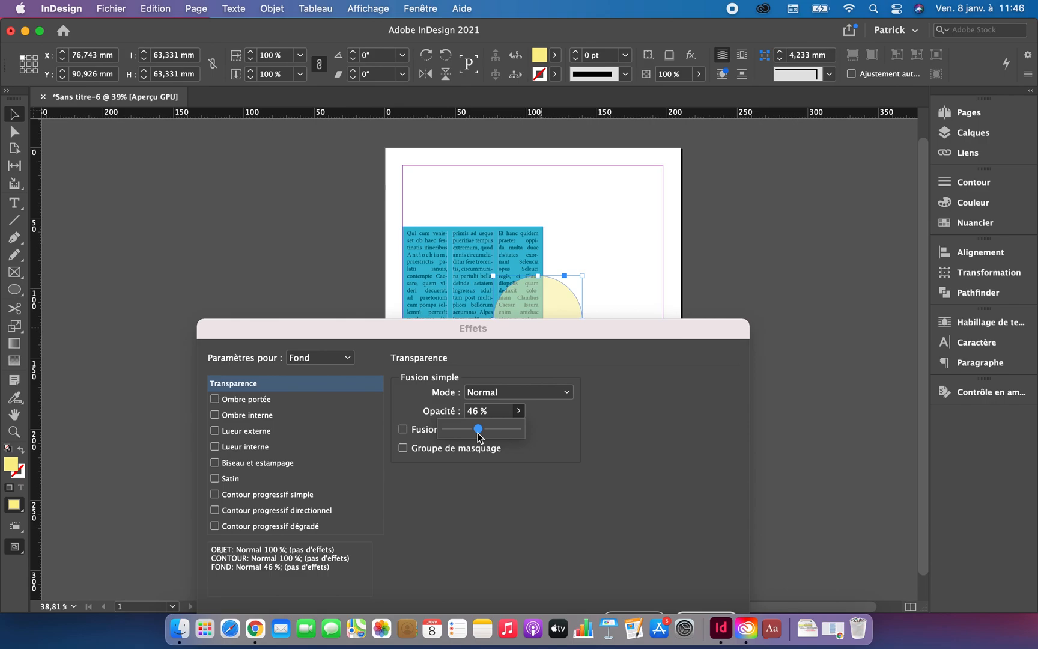
pyautogui.moveTo(532, 337); pyautogui.dragTo(502, 273)
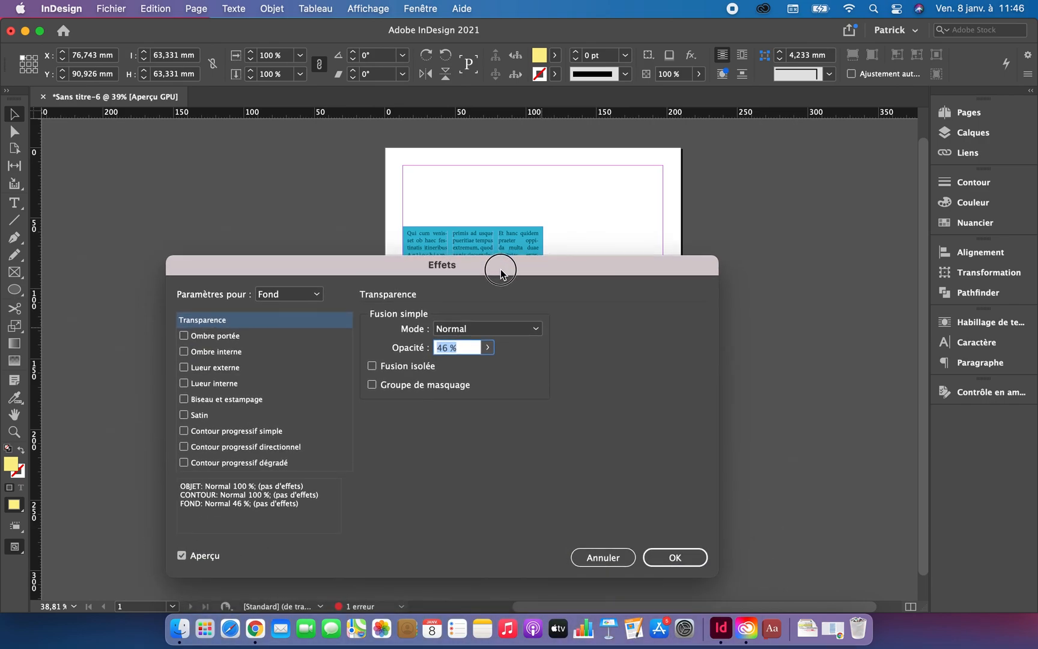
pyautogui.click(686, 557)
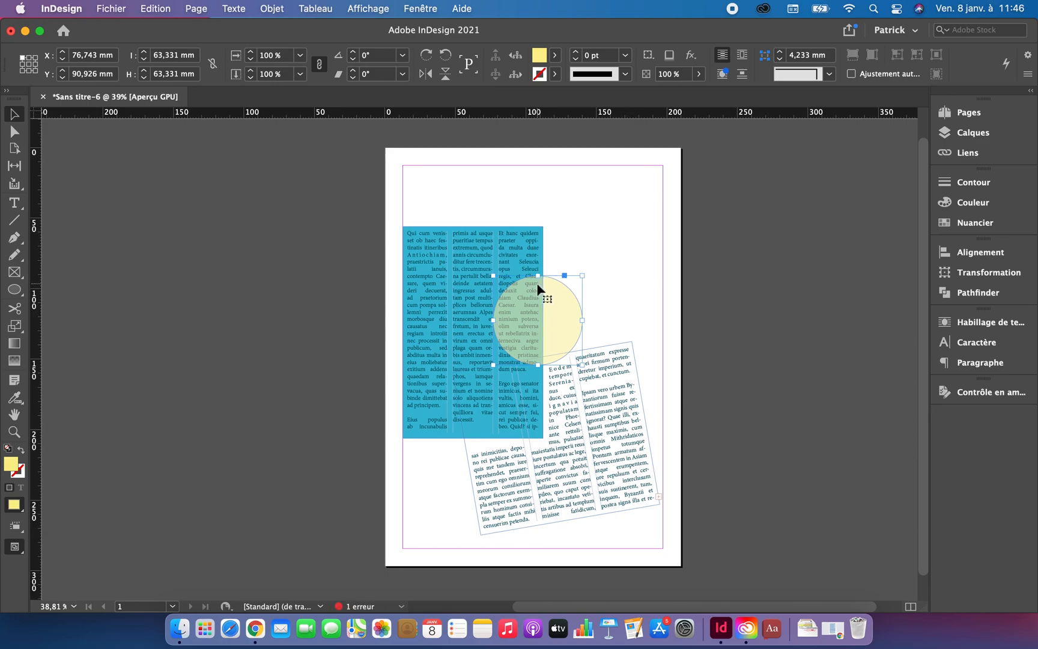
# Step: Move the yellow circle slightly up and to the right, to about X 77.3 mm, Y 89.9 mm
pyautogui.scroll(8, 533, 265)
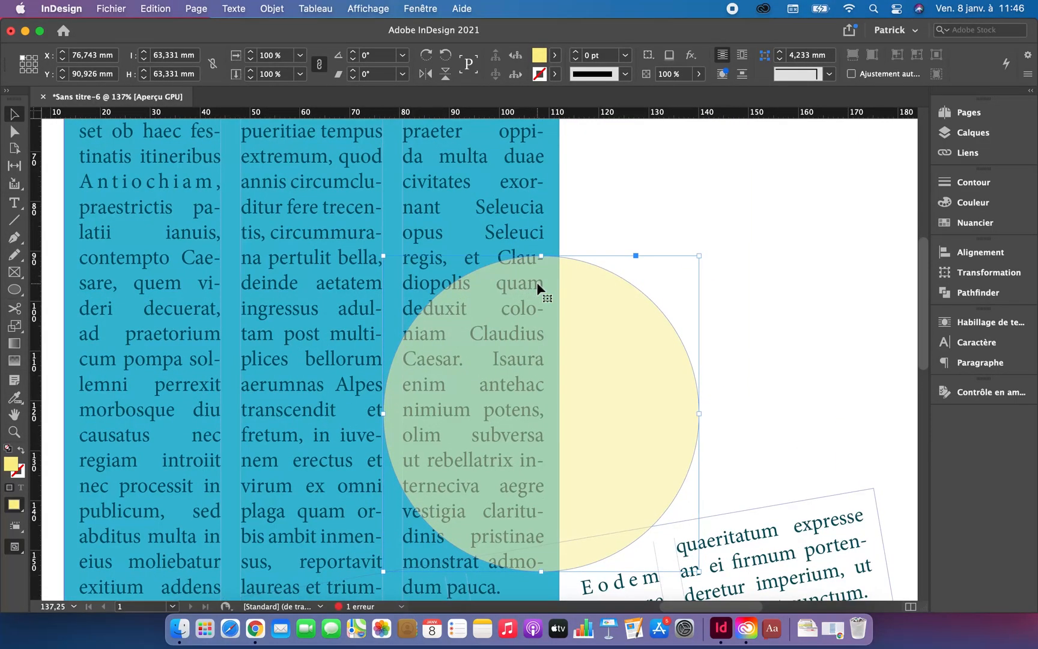
pyautogui.click(625, 197)
pyautogui.moveTo(505, 363)
pyautogui.mouseDown()
pyautogui.moveTo(316, 327)
pyautogui.moveTo(489, 325)
pyautogui.moveTo(507, 328)
pyautogui.moveTo(508, 353)
pyautogui.mouseUp()
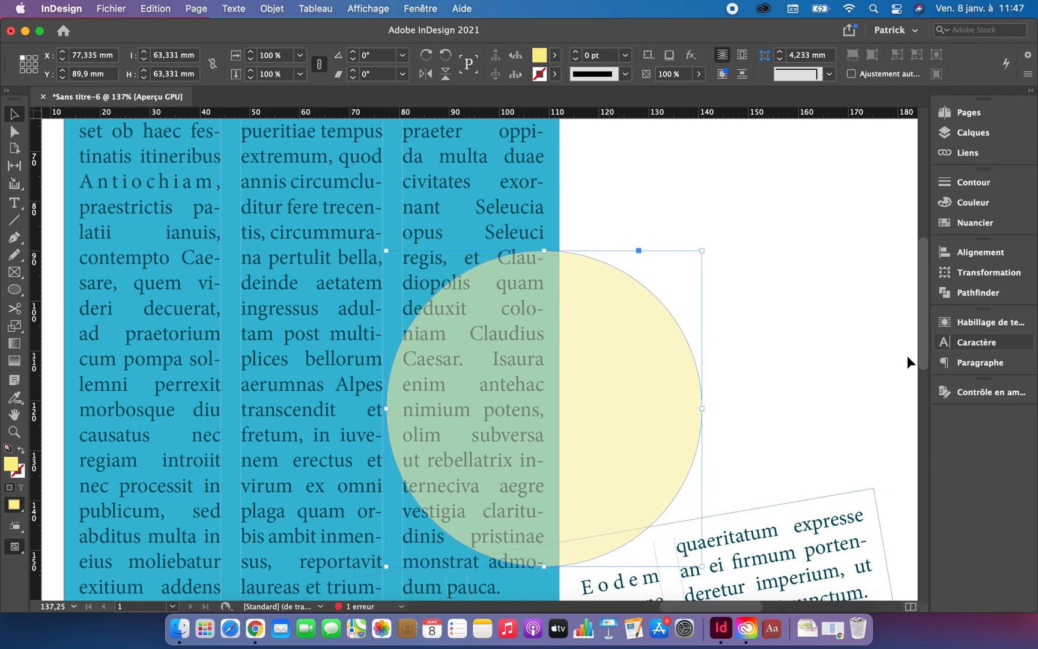
# Step: Try no text wrap and jump object on the blue text frame, and settle on wrapping around the bounding box
pyautogui.click(359, 233)
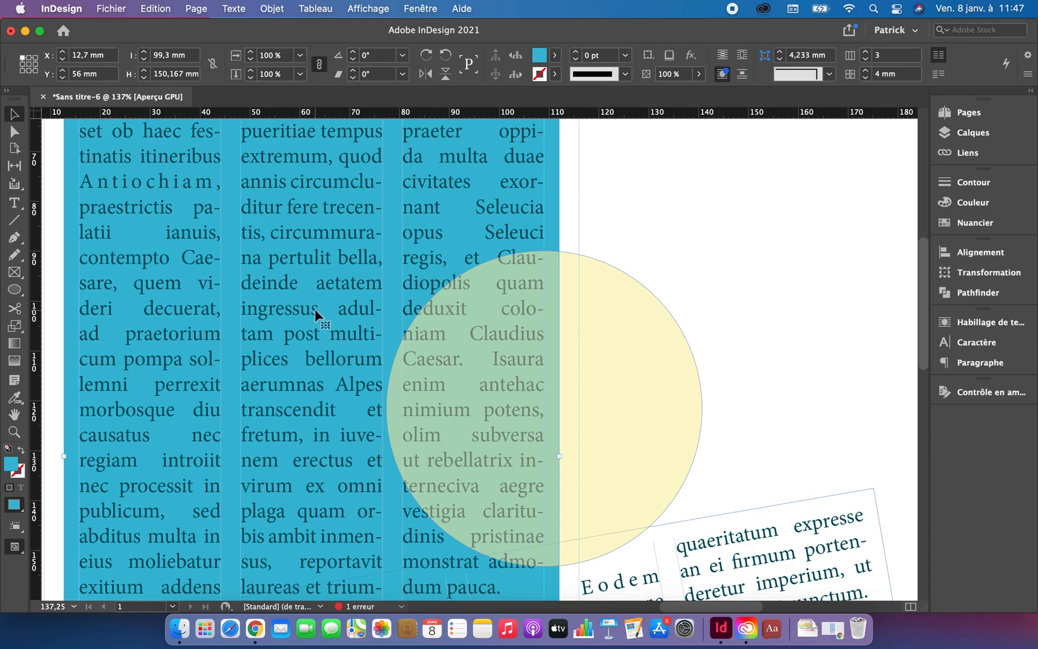
pyautogui.click(977, 323)
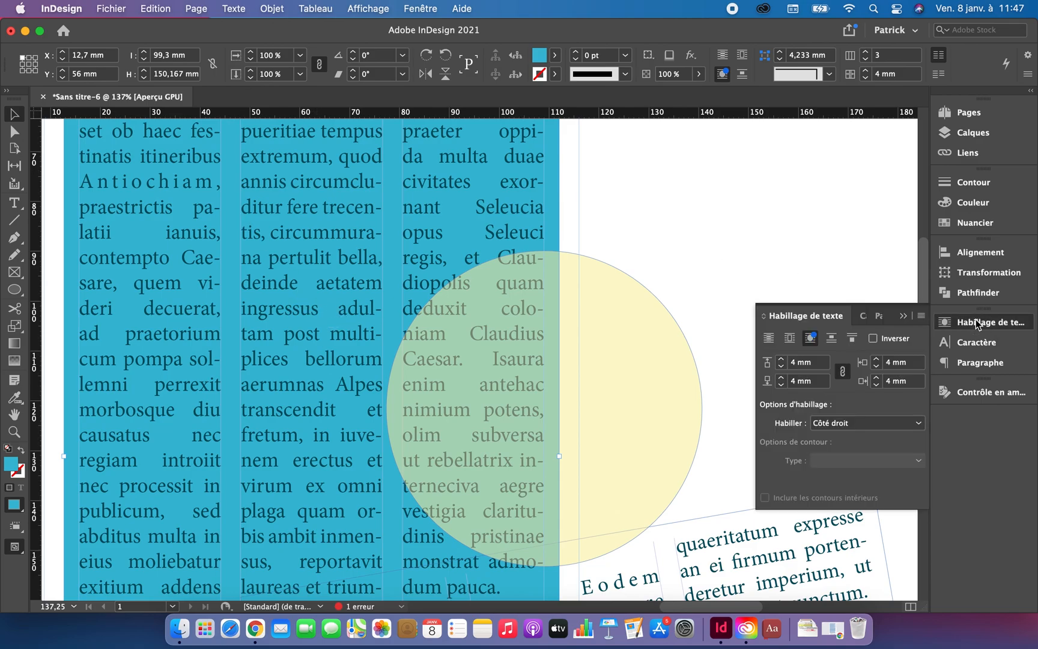
pyautogui.click(792, 344)
pyautogui.click(768, 341)
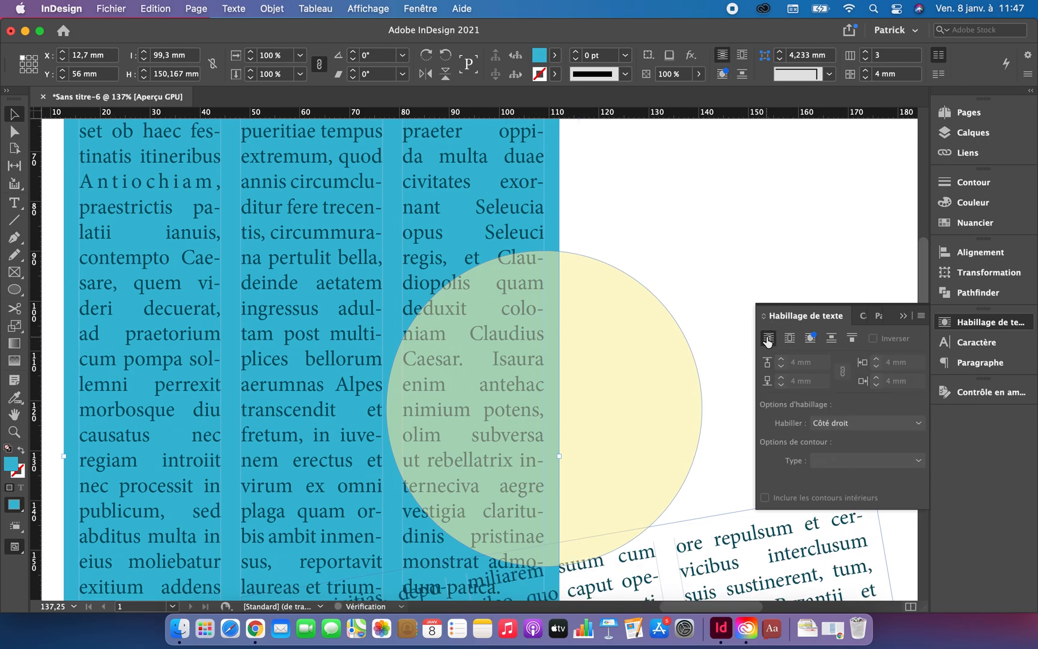
pyautogui.click(832, 340)
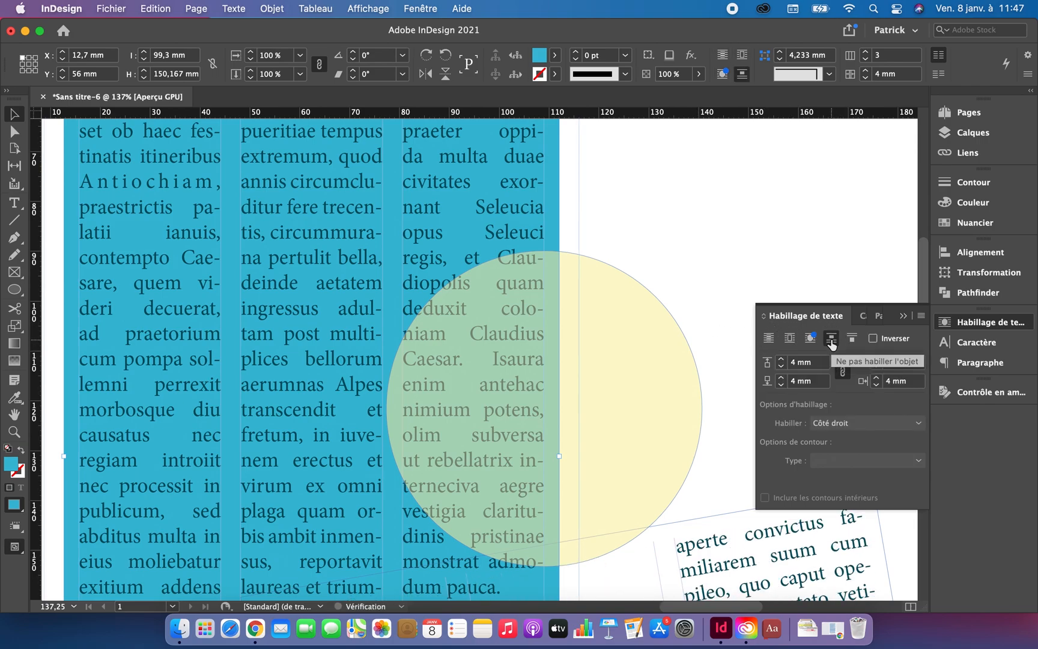
pyautogui.click(791, 340)
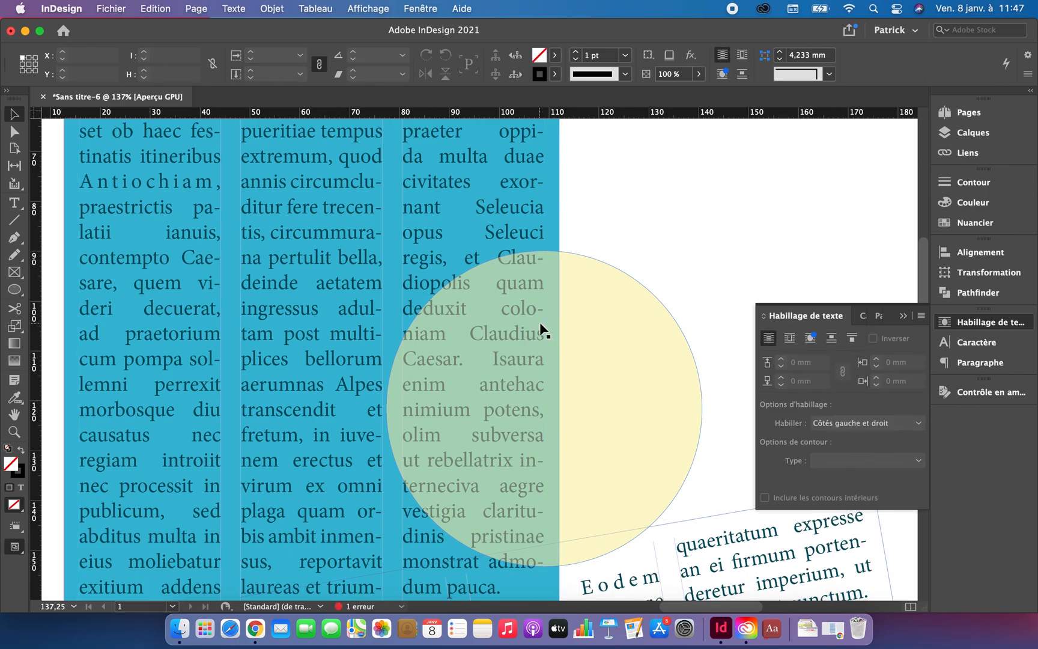
# Step: Apply text wrap around the bounding box to the yellow circle with 0 mm offsets, and deselect it
pyautogui.click(614, 316)
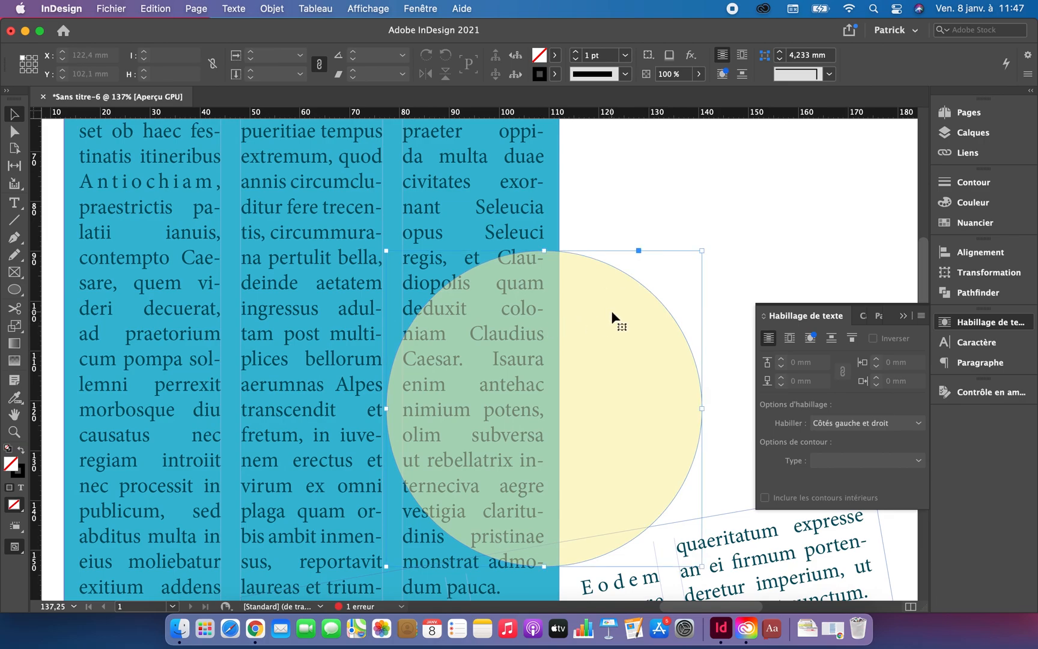
pyautogui.click(790, 340)
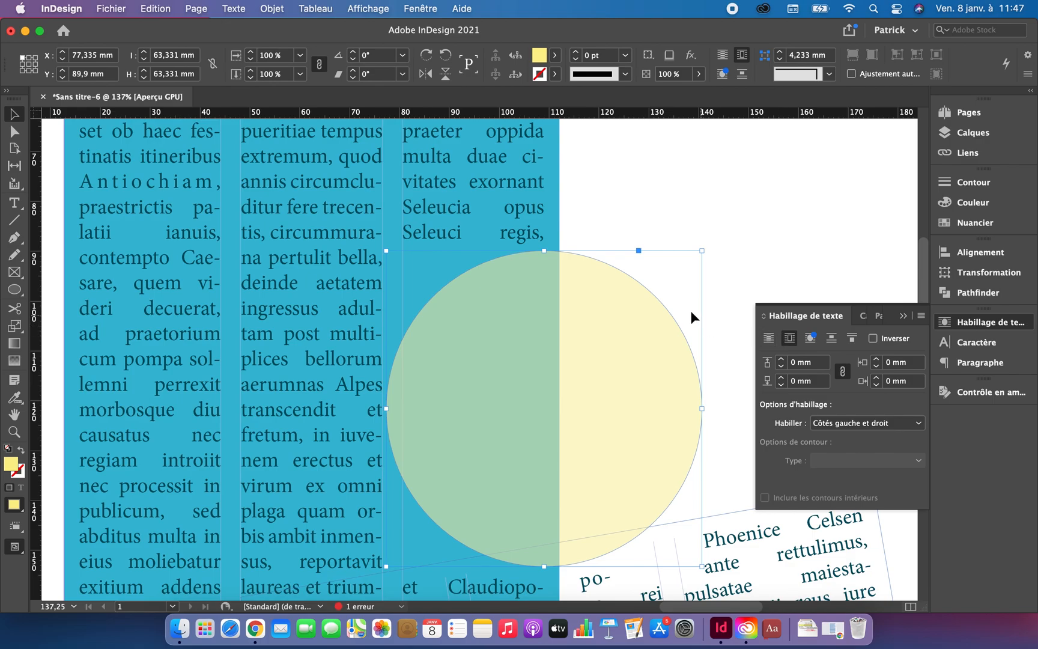
pyautogui.press('super+0')
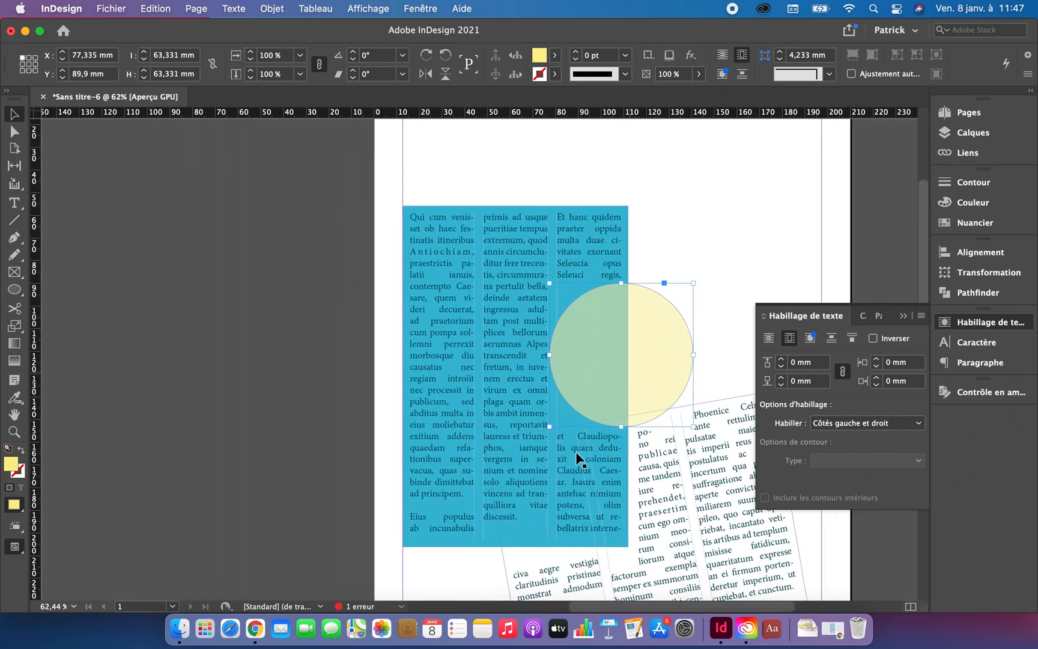
pyautogui.click(733, 223)
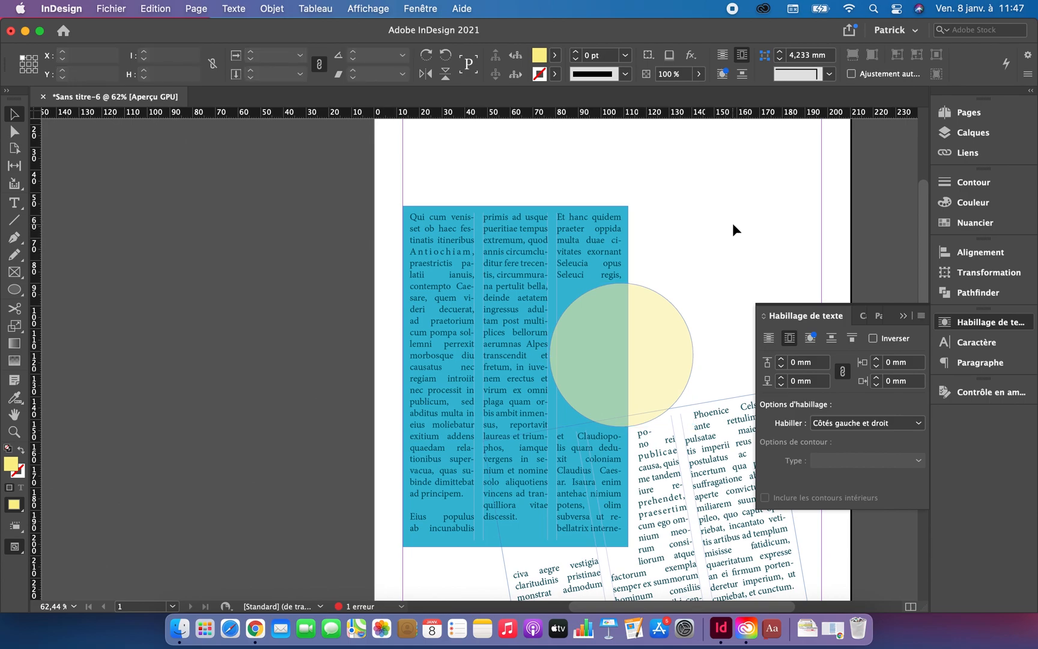
# Step: Move the yellow circle down over the lower part of the third column, to about X 76.6 mm, Y 115 mm
pyautogui.click(649, 361)
pyautogui.moveTo(649, 354); pyautogui.dragTo(650, 415)
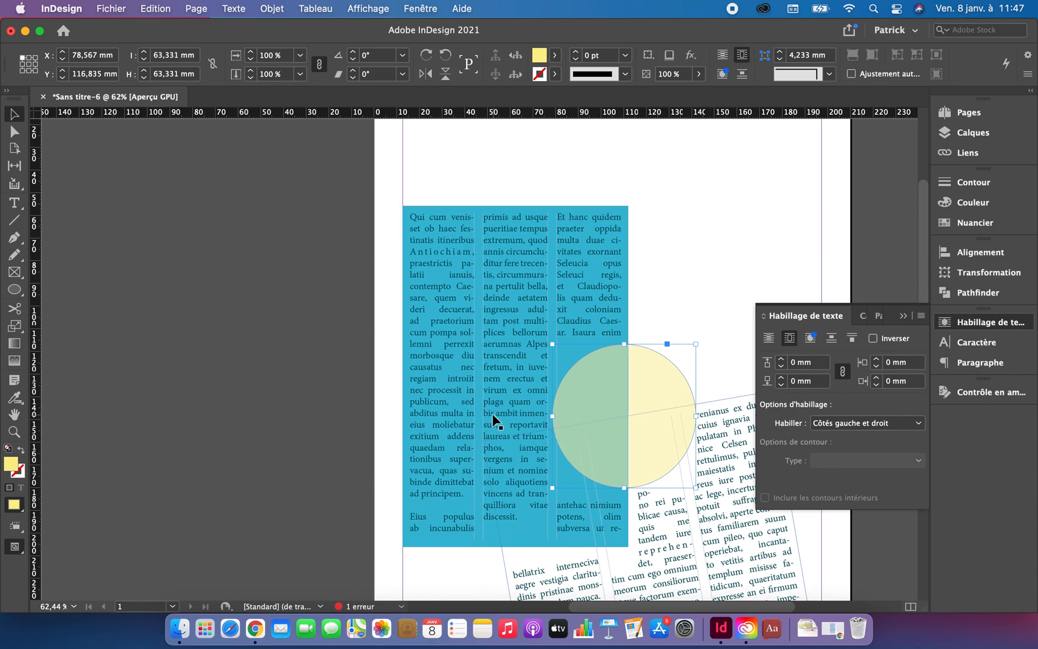
pyautogui.moveTo(625, 409)
pyautogui.mouseDown()
pyautogui.moveTo(606, 399)
pyautogui.moveTo(581, 406)
pyautogui.moveTo(610, 396)
pyautogui.mouseUp()
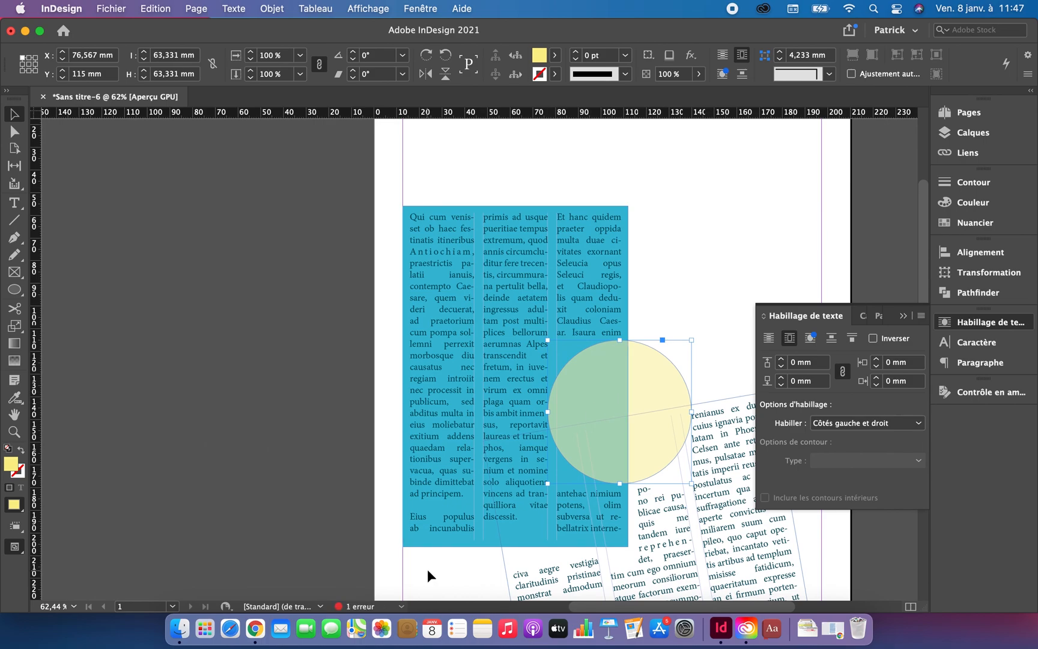
# Step: Switch to Chrome, generate five words of placeholder text on faux-texte.com, copy the resulting sentence and minimize the browser
pyautogui.click(256, 631)
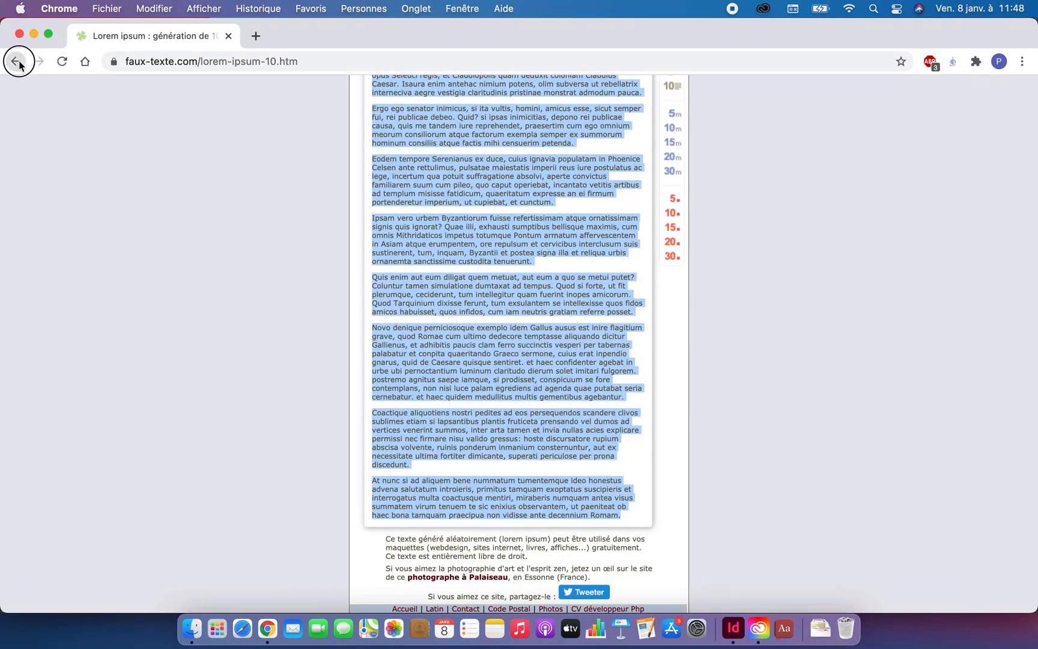
pyautogui.click(15, 61)
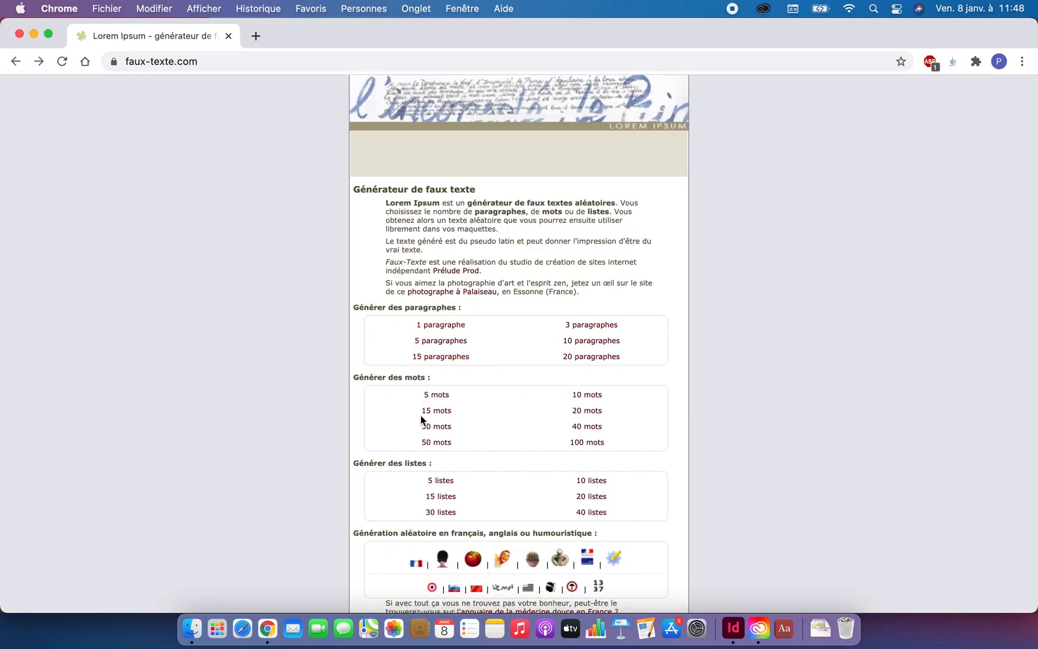
pyautogui.click(441, 399)
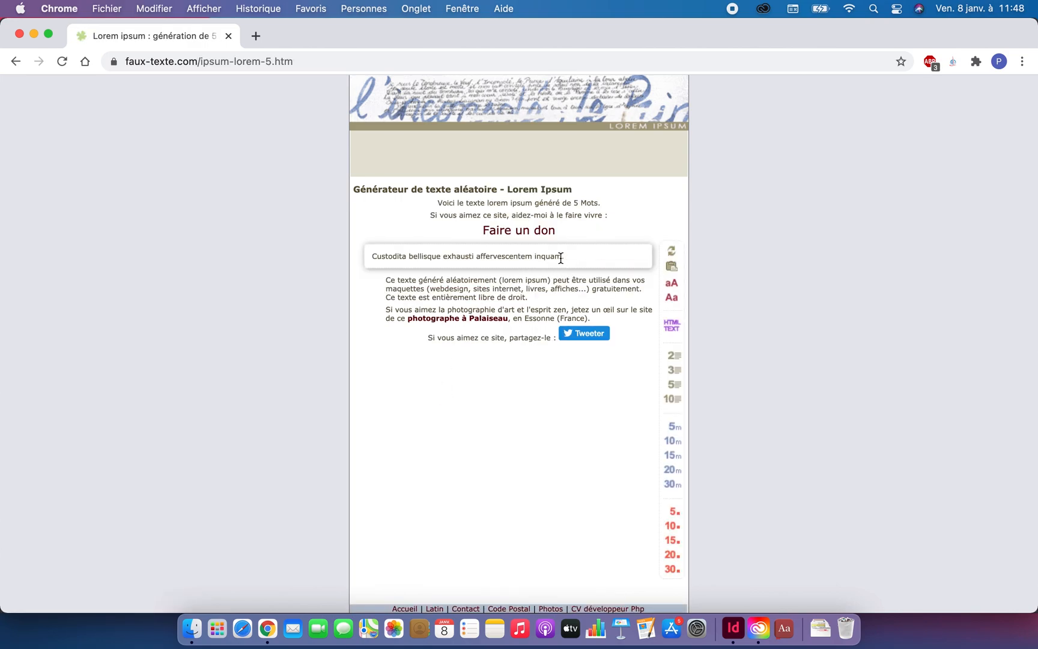
pyautogui.moveTo(563, 257); pyautogui.dragTo(371, 262)
pyautogui.press('super+c')
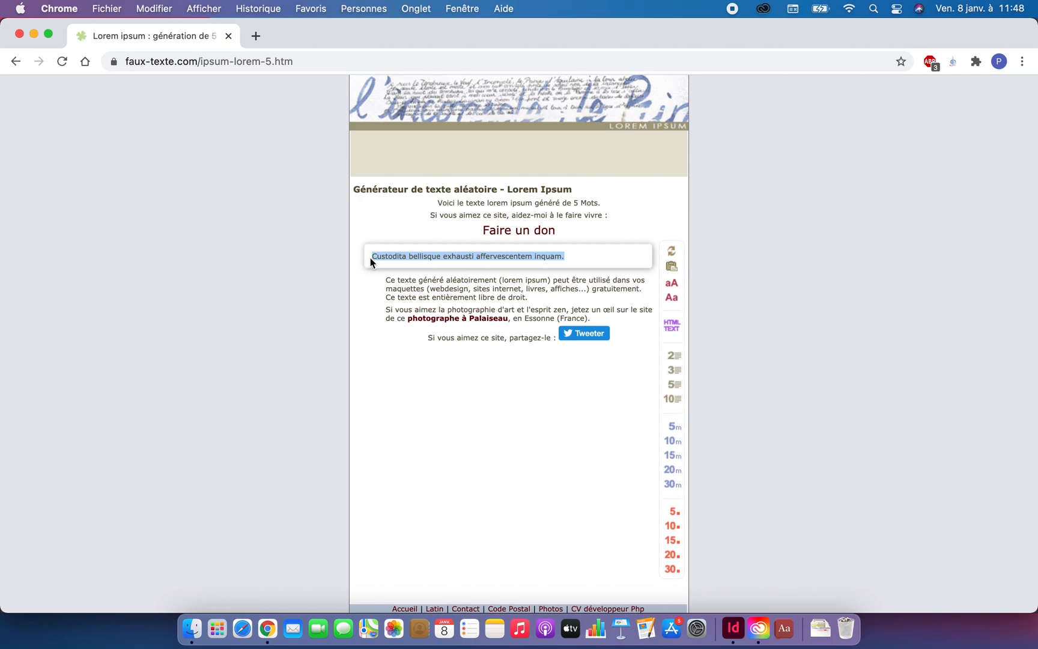
pyautogui.click(33, 34)
# Step: Turn the yellow circle into a text frame and paste the copied five-word sentence into it
pyautogui.click(625, 378)
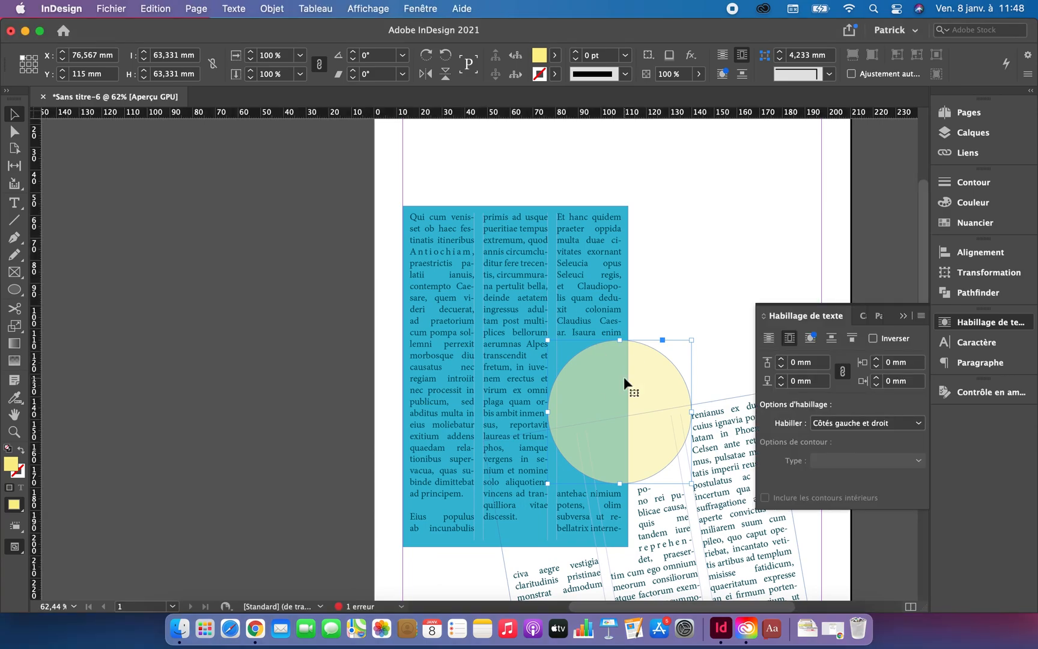
pyautogui.click(13, 204)
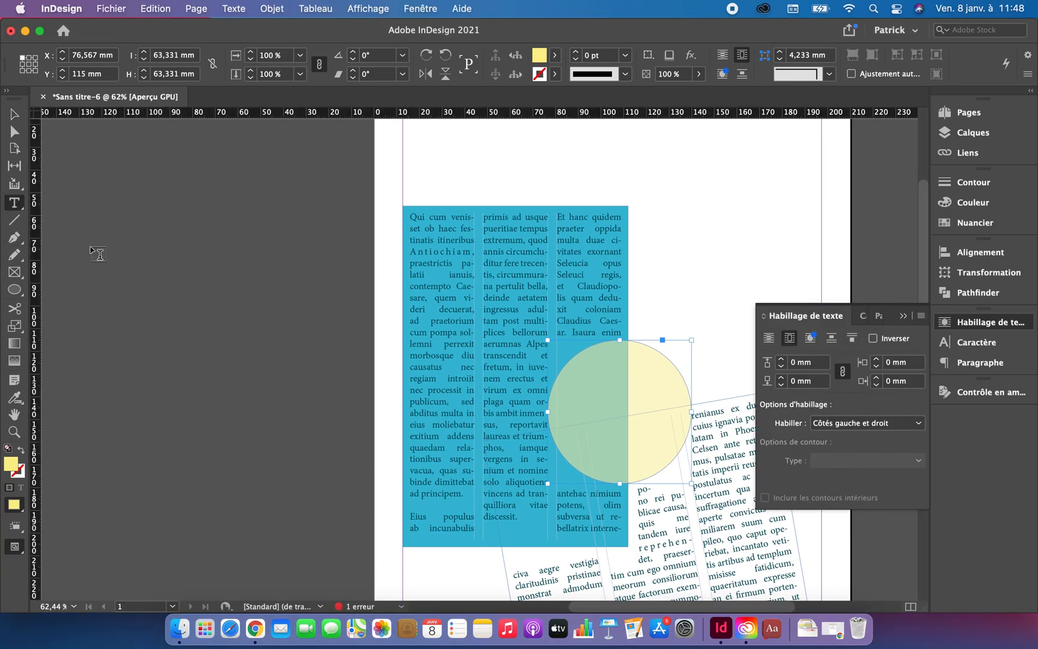
pyautogui.click(597, 373)
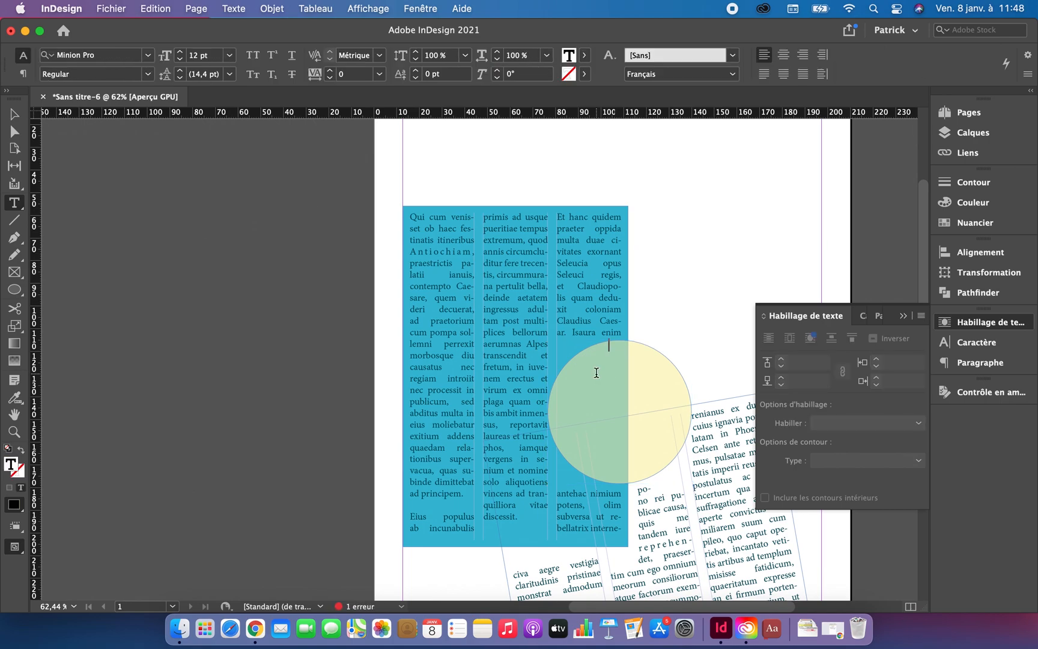
pyautogui.press('super+v')
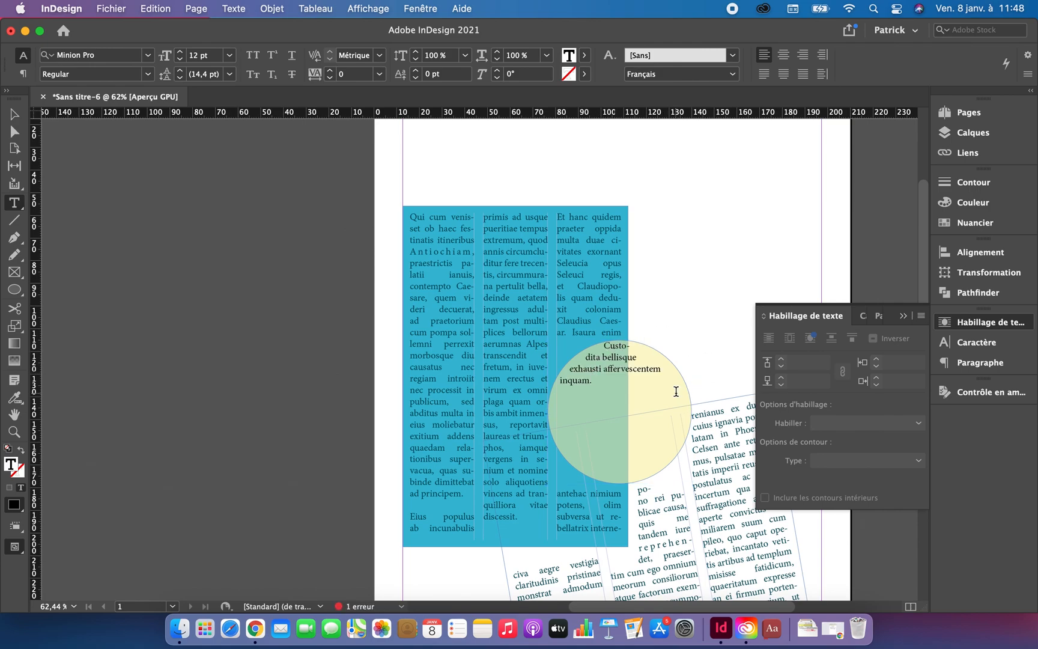
# Step: Format all the text in the yellow circle in Impact at 36 pt and centre it
pyautogui.moveTo(601, 390); pyautogui.dragTo(541, 342)
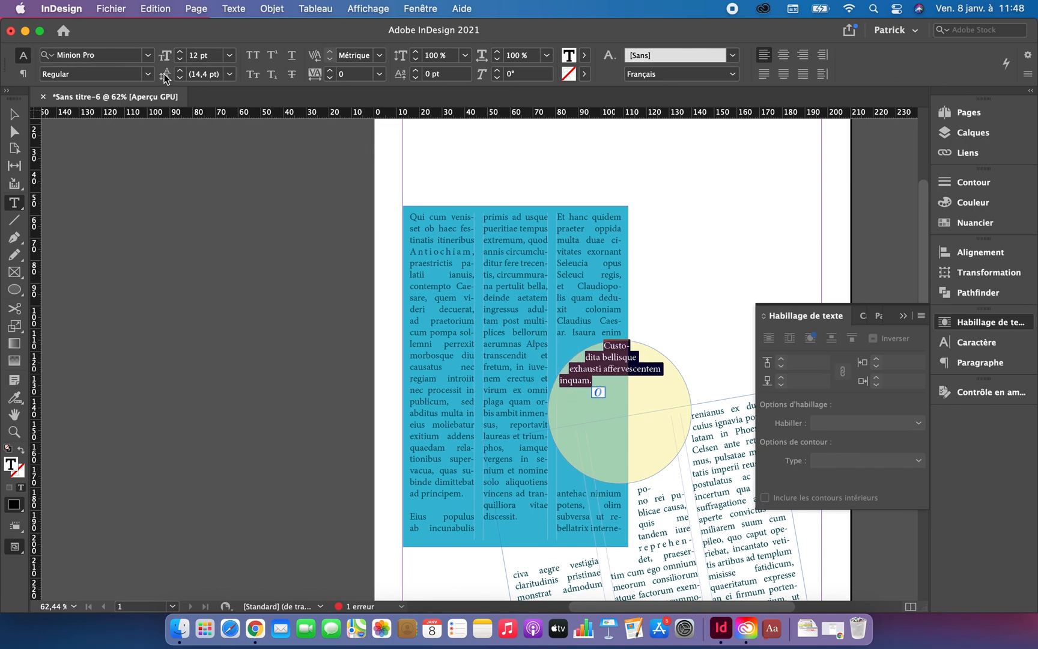
pyautogui.click(148, 55)
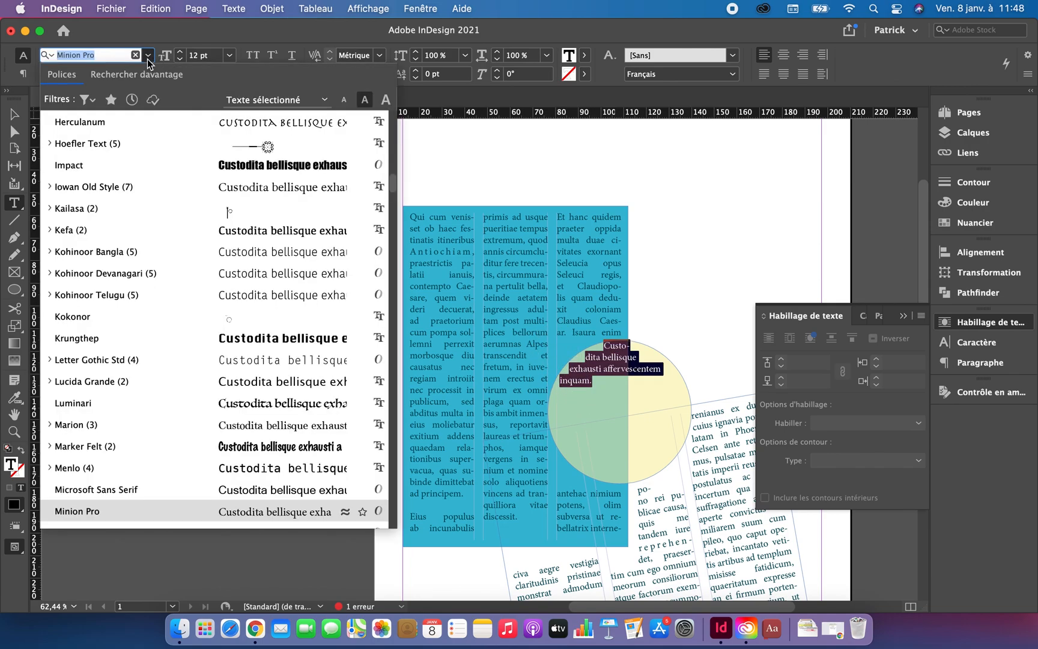
pyautogui.click(178, 171)
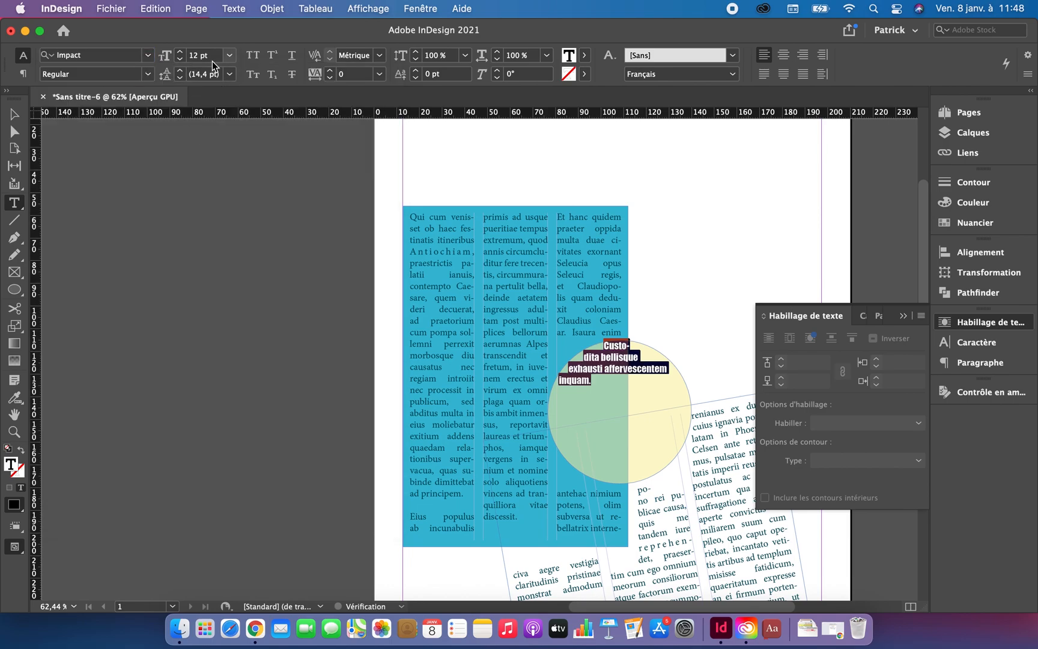
pyautogui.click(229, 57)
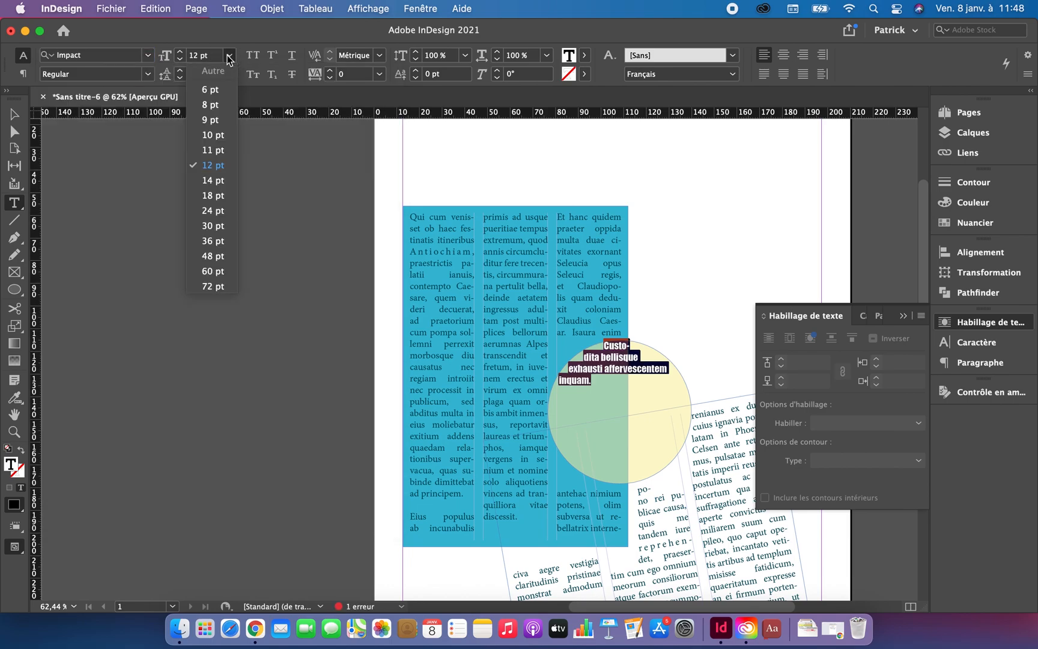
pyautogui.click(223, 240)
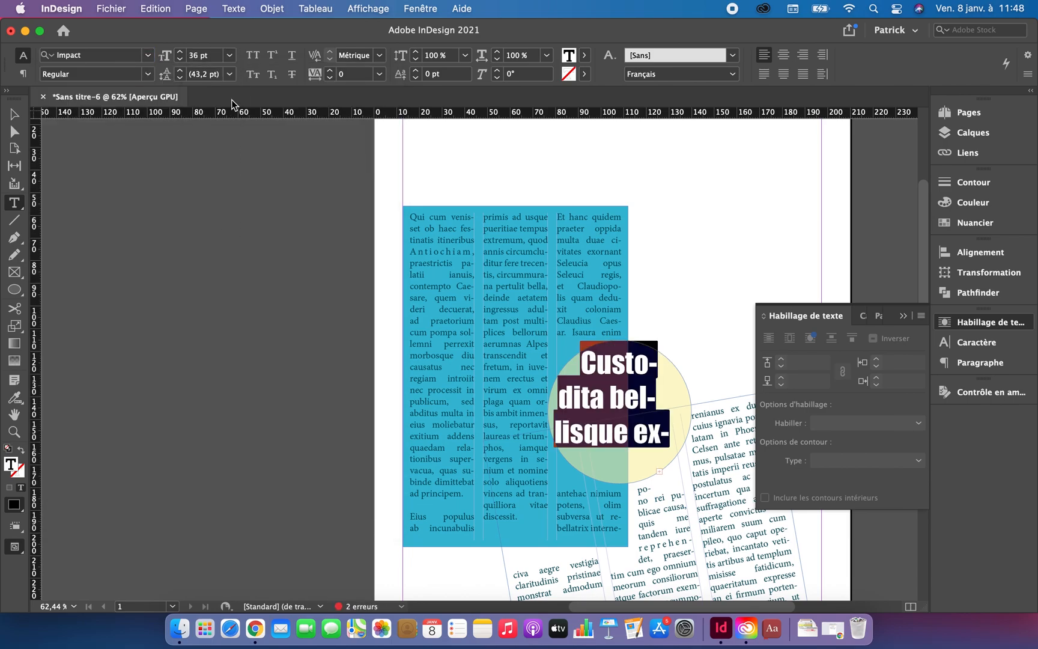
pyautogui.click(783, 55)
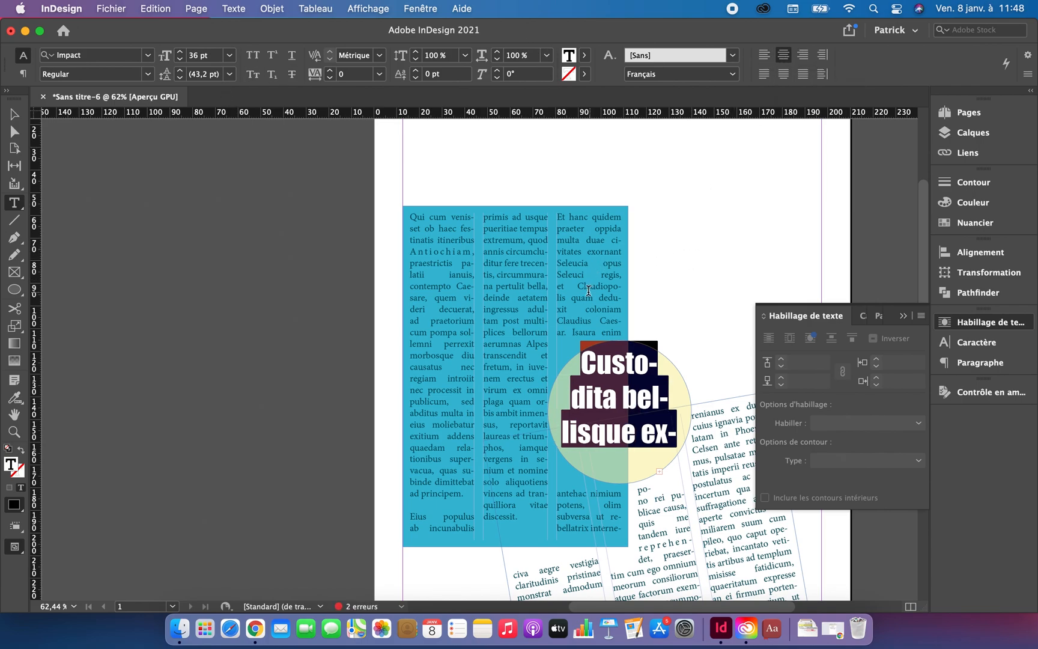
# Step: Rotate the yellow circle with its text 15° clockwise, deselect it and collapse the text wrap options
pyautogui.click(16, 115)
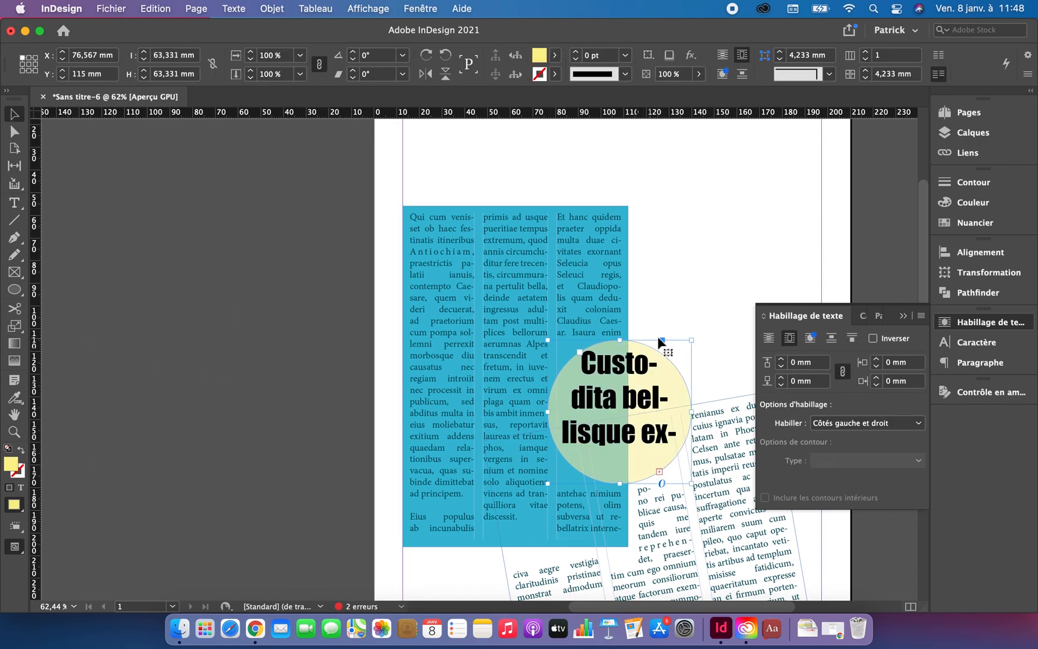
pyautogui.moveTo(691, 338); pyautogui.dragTo(710, 357)
pyautogui.click(705, 266)
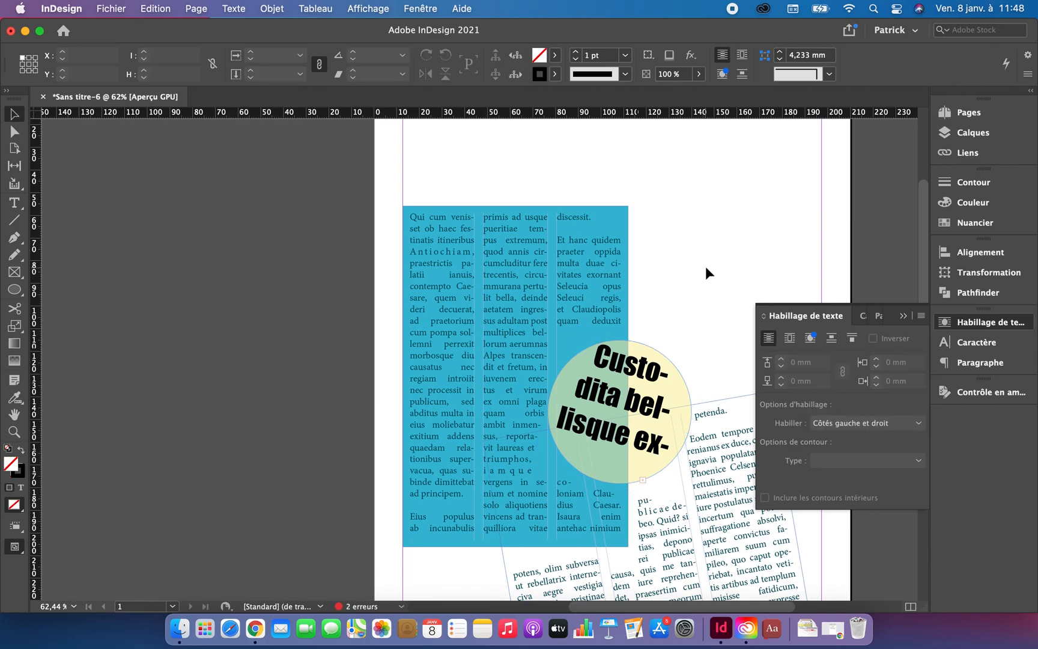
pyautogui.scroll(-3, 706, 266)
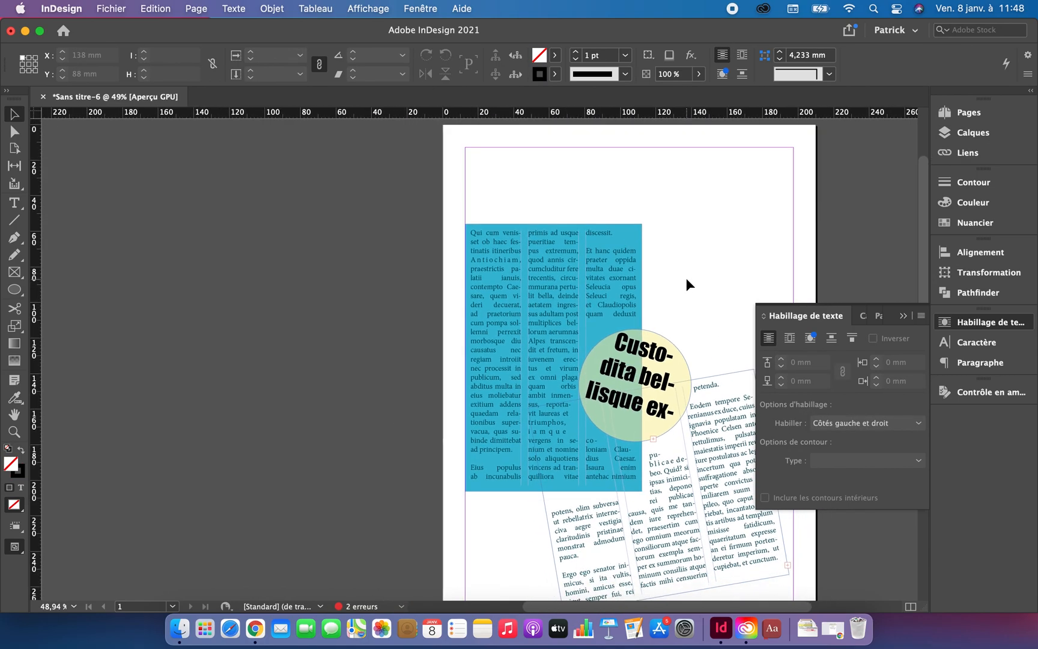
pyautogui.click(903, 316)
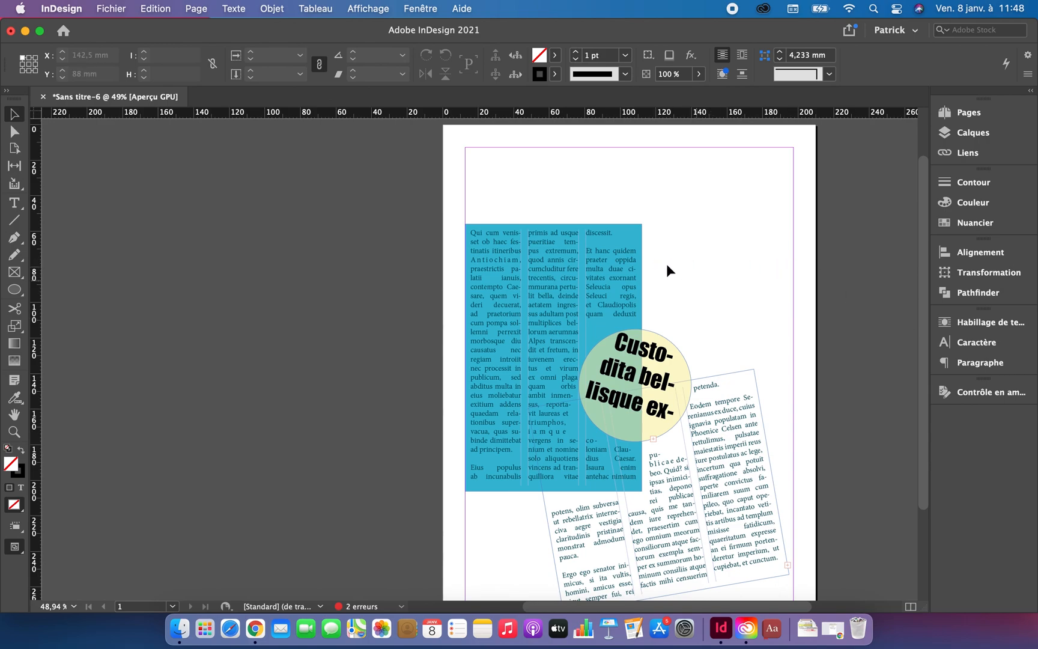
# Step: Examine the finished layout by selecting the blue text frame, the tilted white text frame and the yellow circle in turn
pyautogui.click(495, 262)
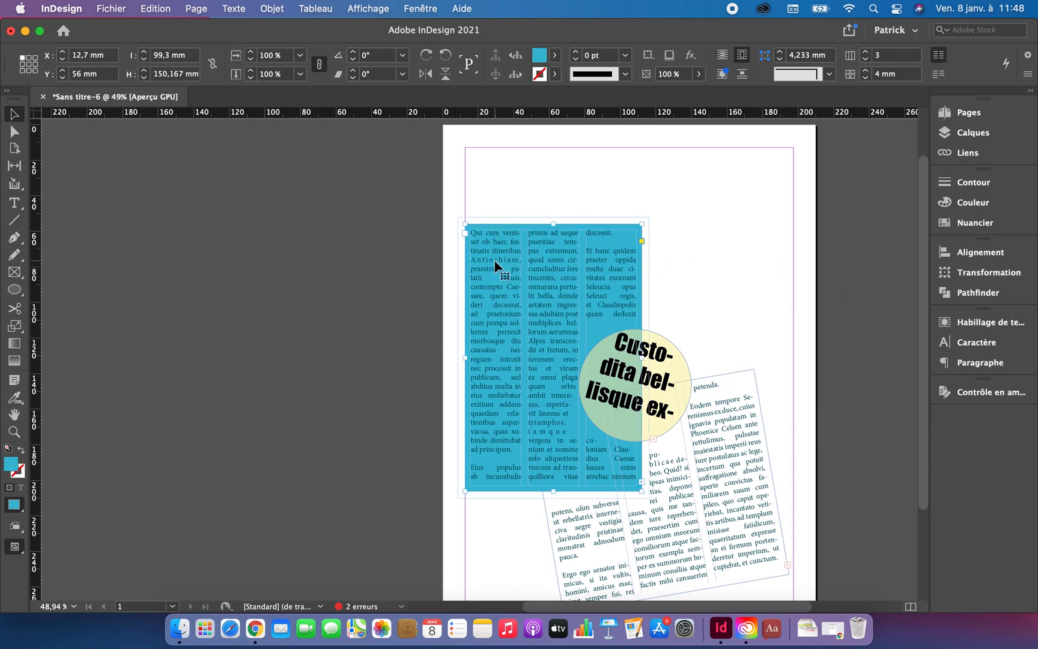
pyautogui.click(678, 472)
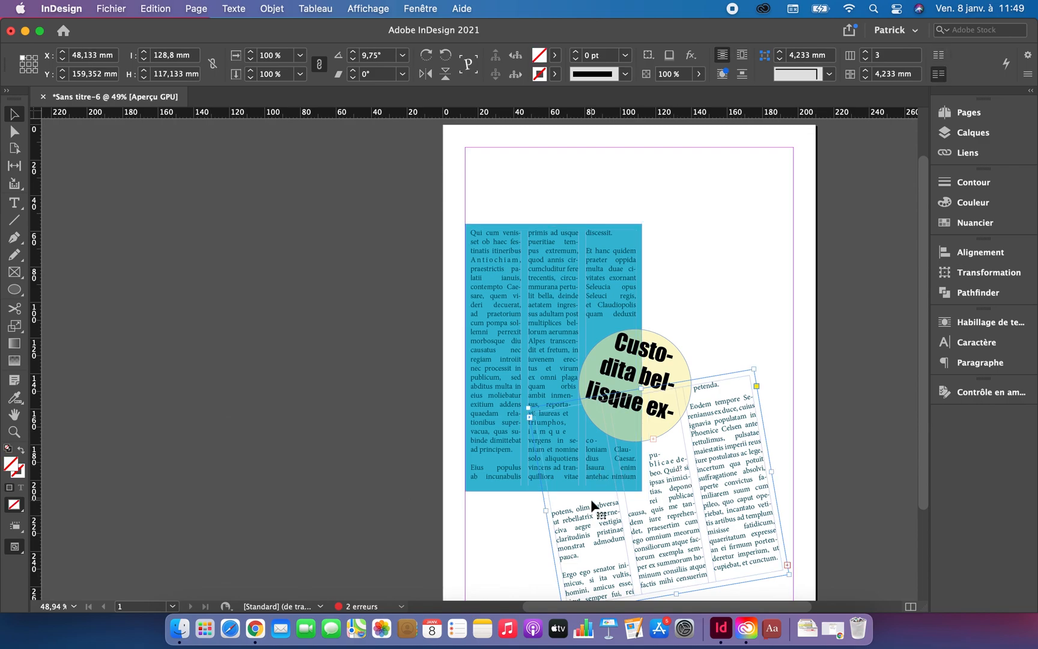
pyautogui.click(505, 449)
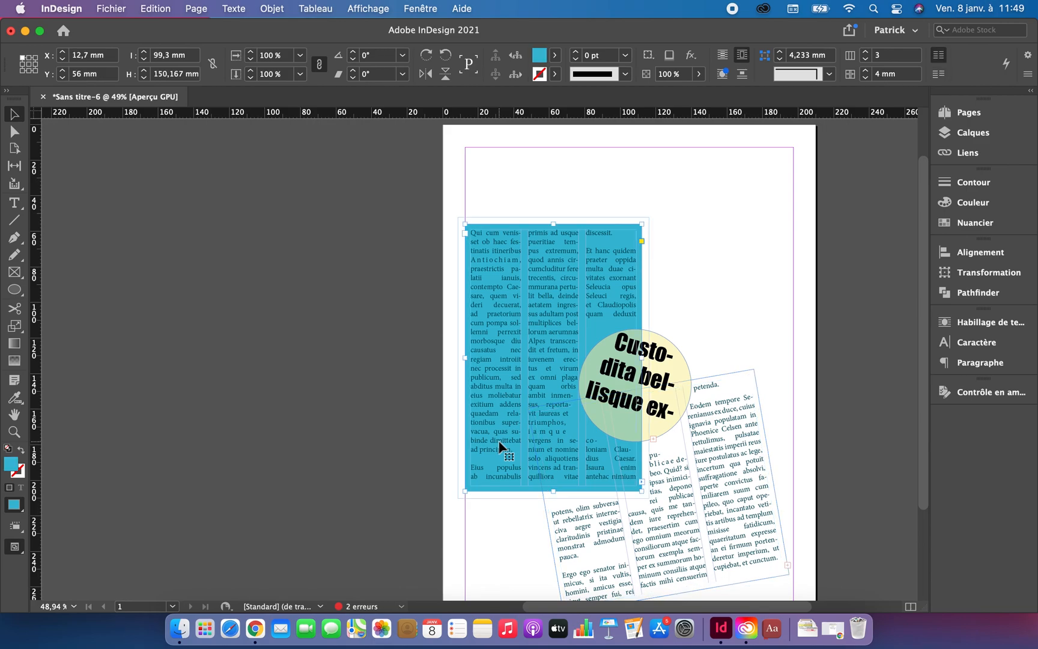
pyautogui.click(721, 527)
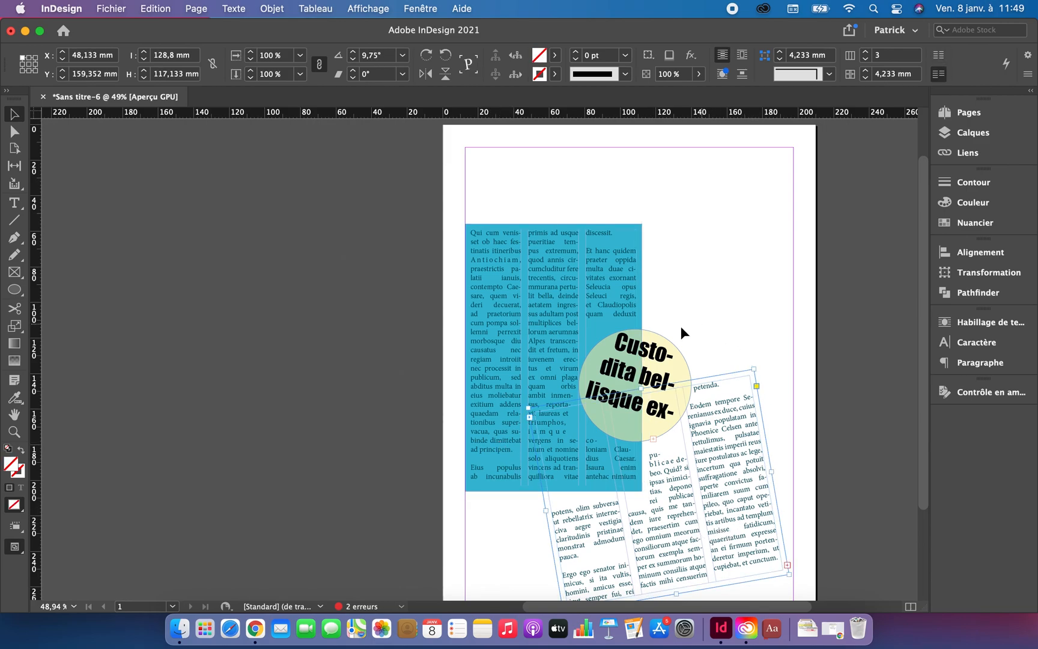
pyautogui.click(663, 359)
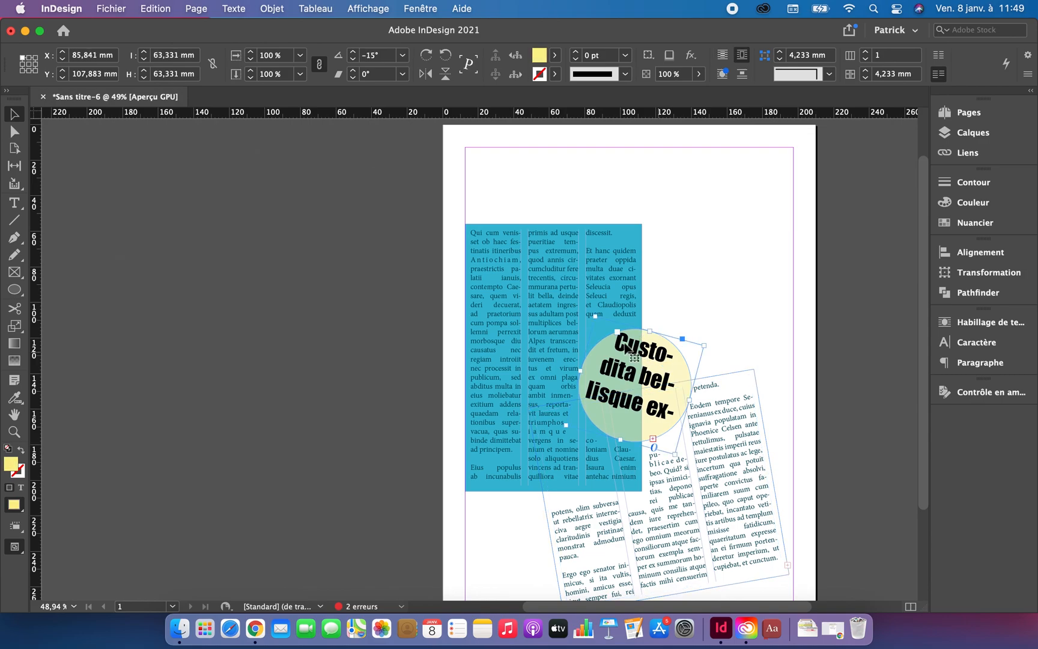